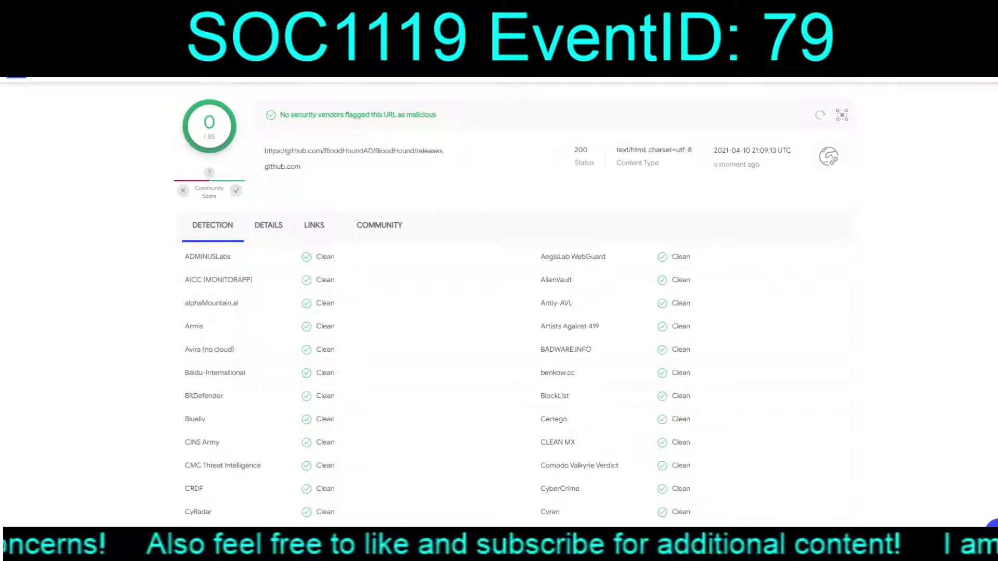
Inspect the raw logs of the March 15 proxy entry and the February 14 firewall entry from source 172.16.20.5.
key(ctrl+shift+Tab)
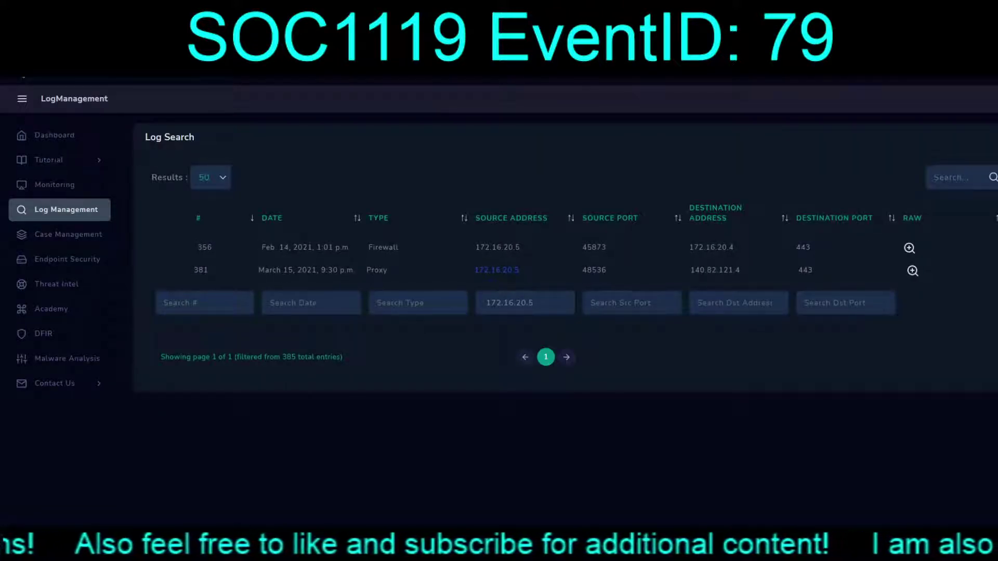
click(912, 271)
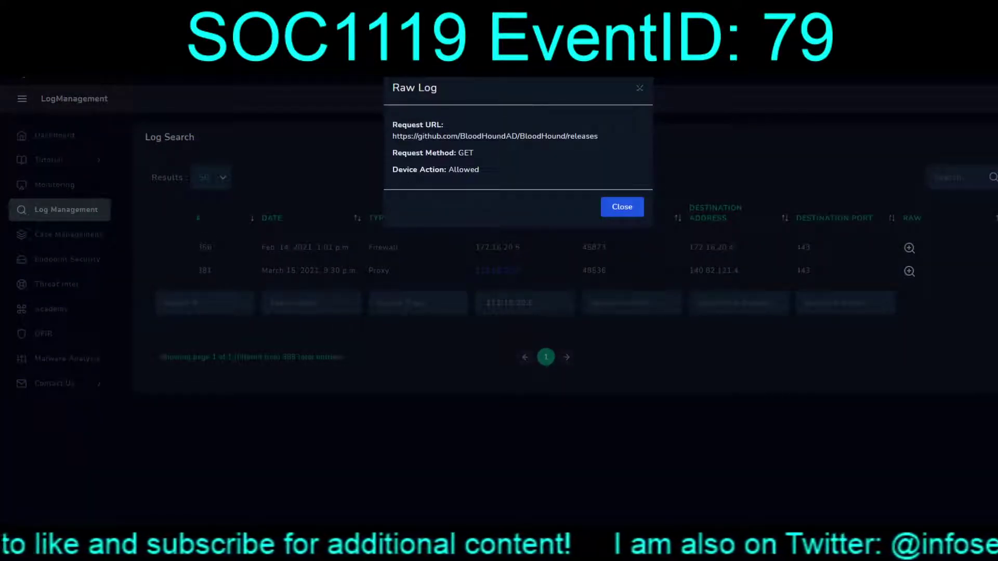
click(908, 248)
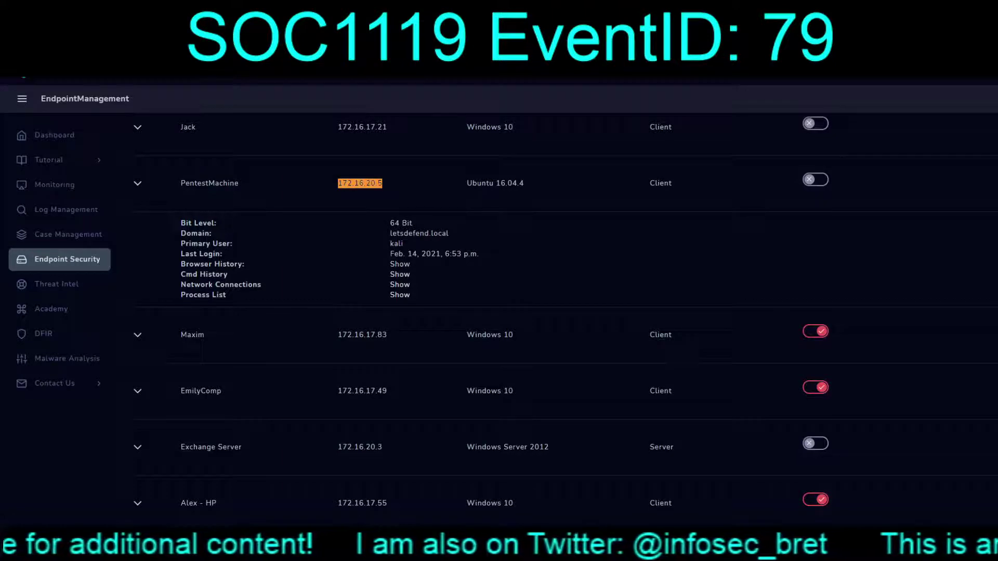
Review PentestMachine's browser history, command history, network connections and process list, and check its last login date.
click(400, 264)
click(618, 156)
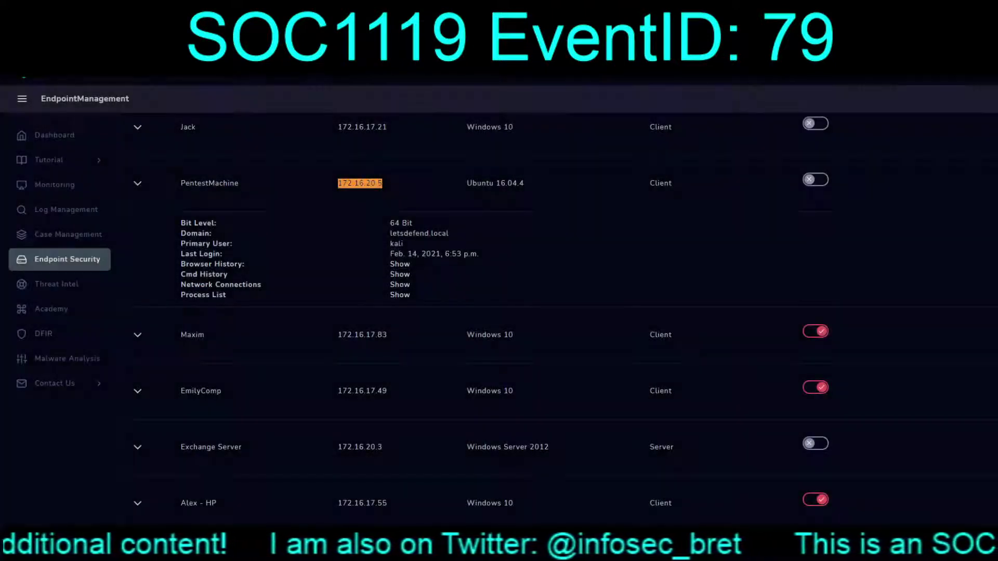
click(401, 275)
click(618, 156)
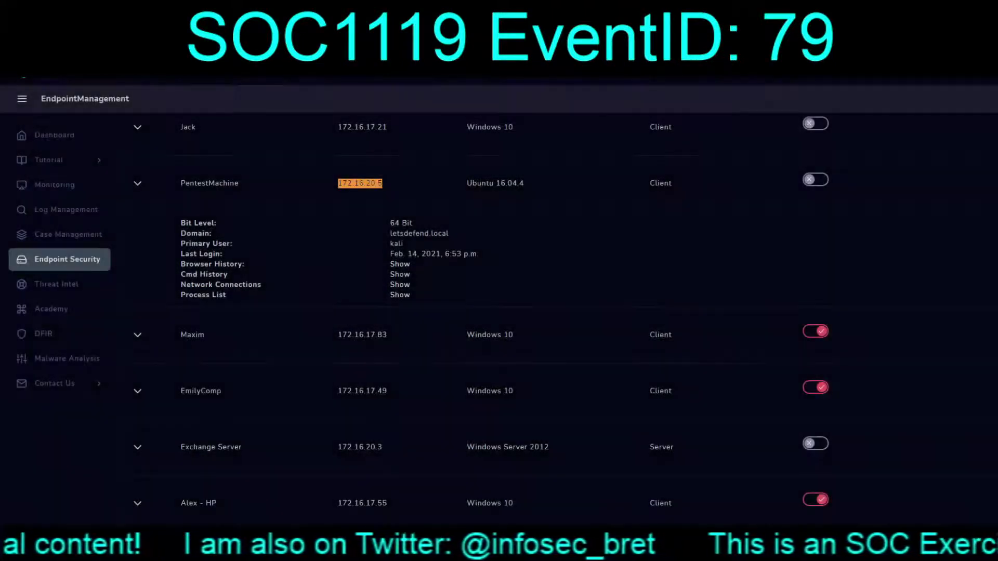
click(400, 285)
click(618, 157)
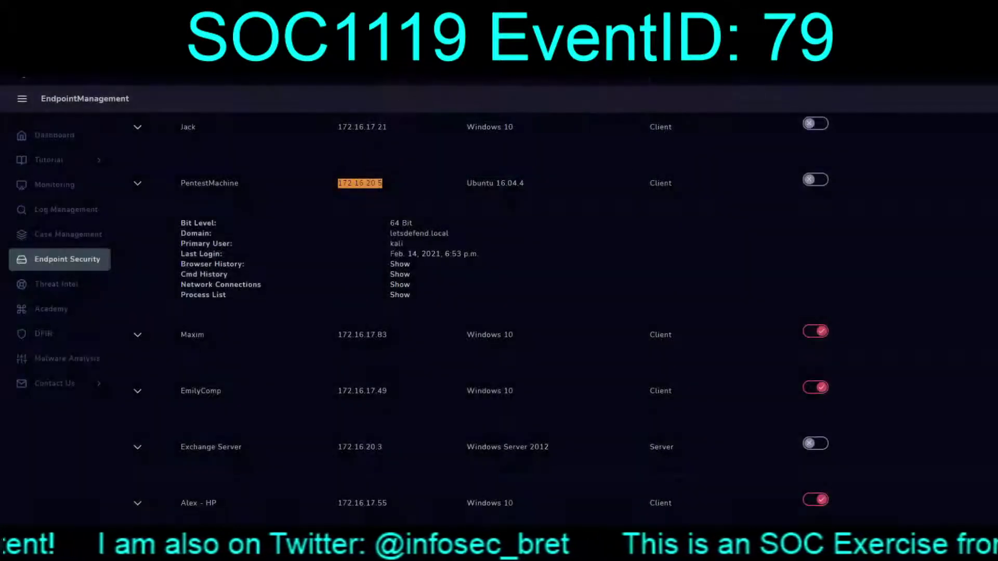
click(401, 295)
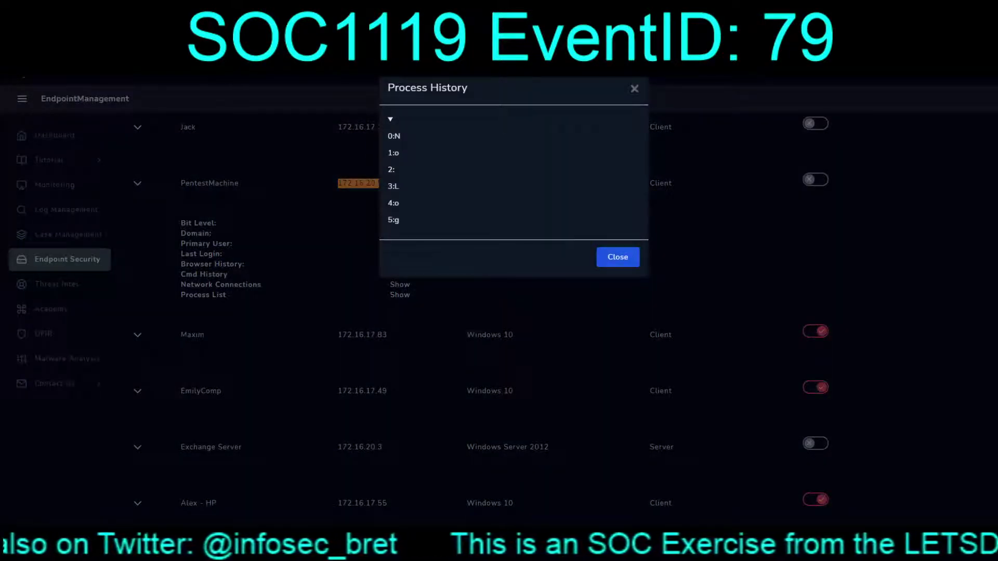
key(Escape)
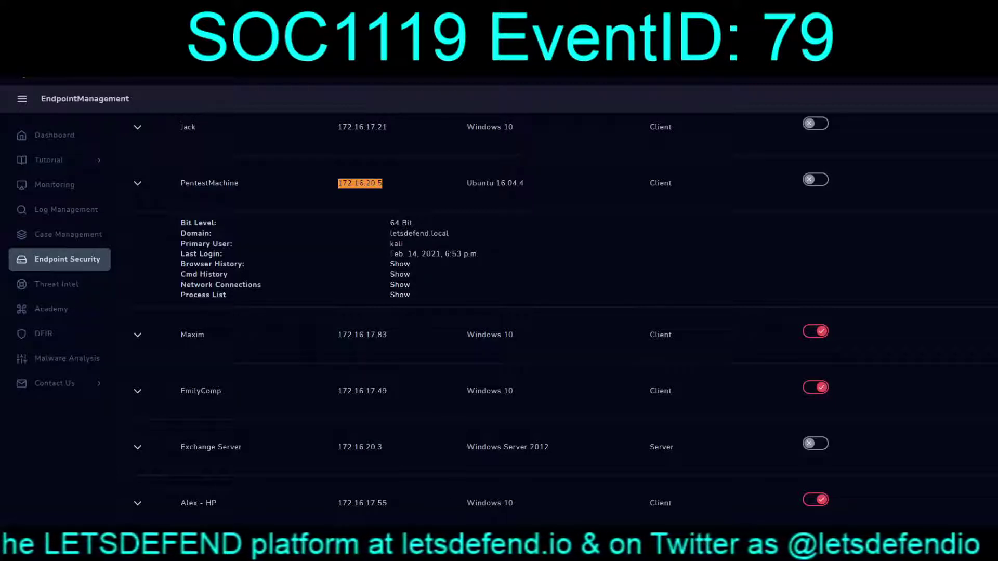
drag(478, 254, 393, 253)
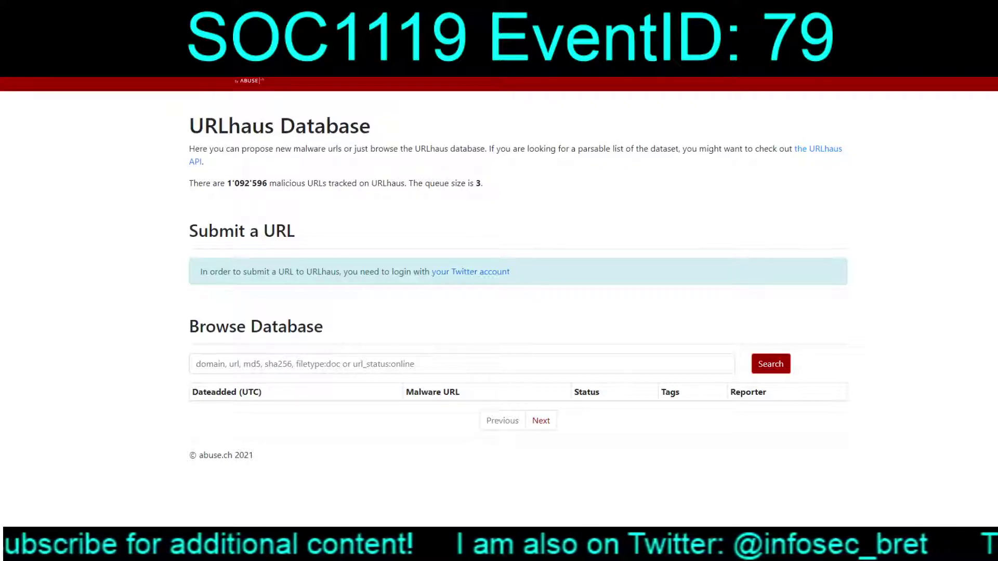
Review the SOC119 malicious executable alert with EventID 79 in the monitoring main channel and expand its details.
key(ctrl+Tab)
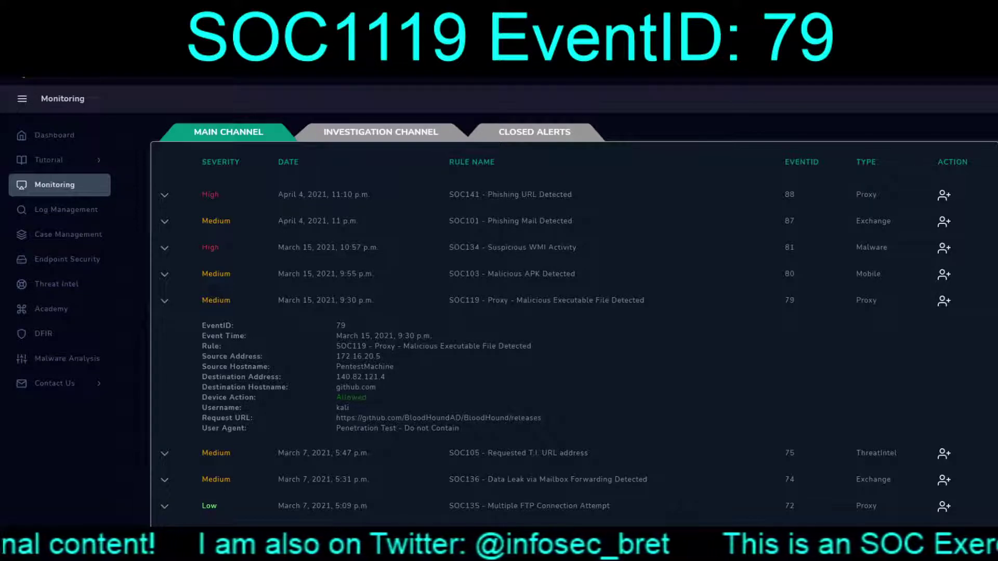
drag(517, 300, 551, 301)
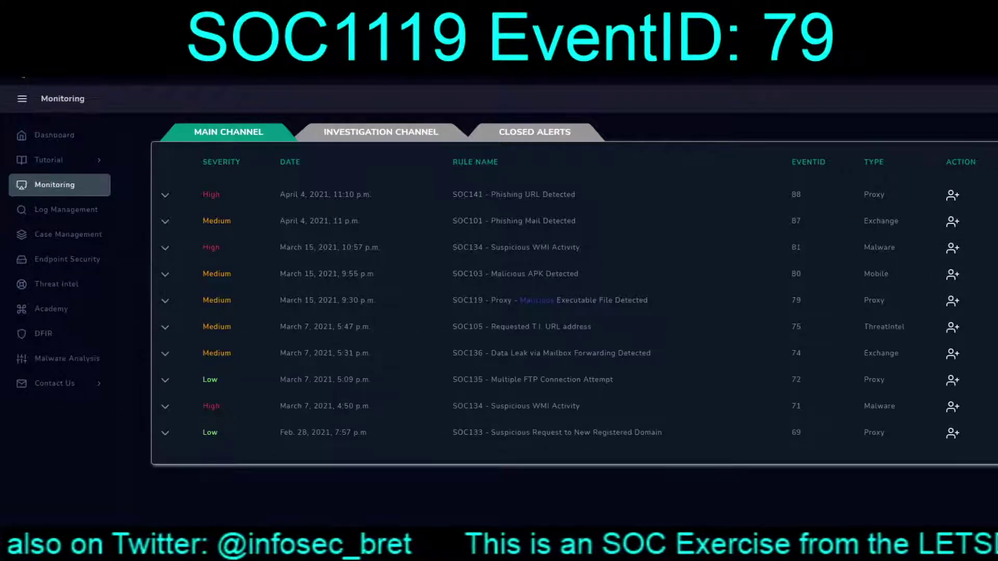
click(165, 301)
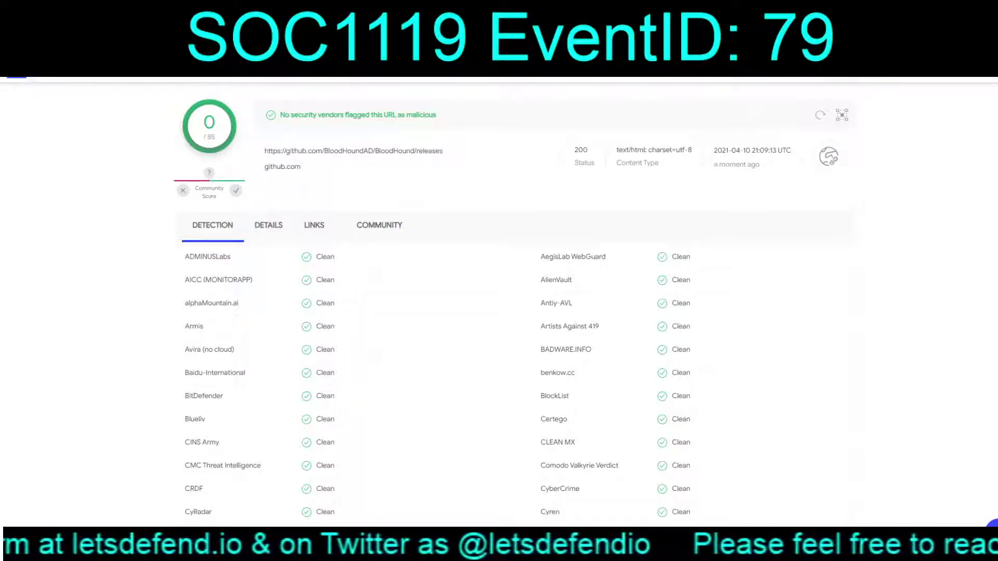
Read the BloodHound README on GitHub and check the VirusTotal details for the BloodHound releases URL.
key(ctrl+Tab)
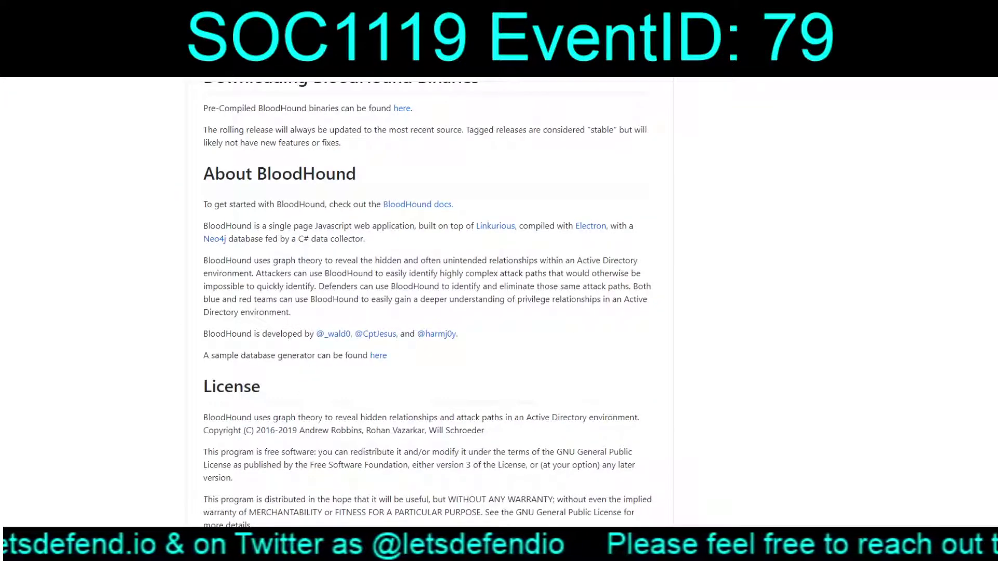
scroll(430, 302, up, 3)
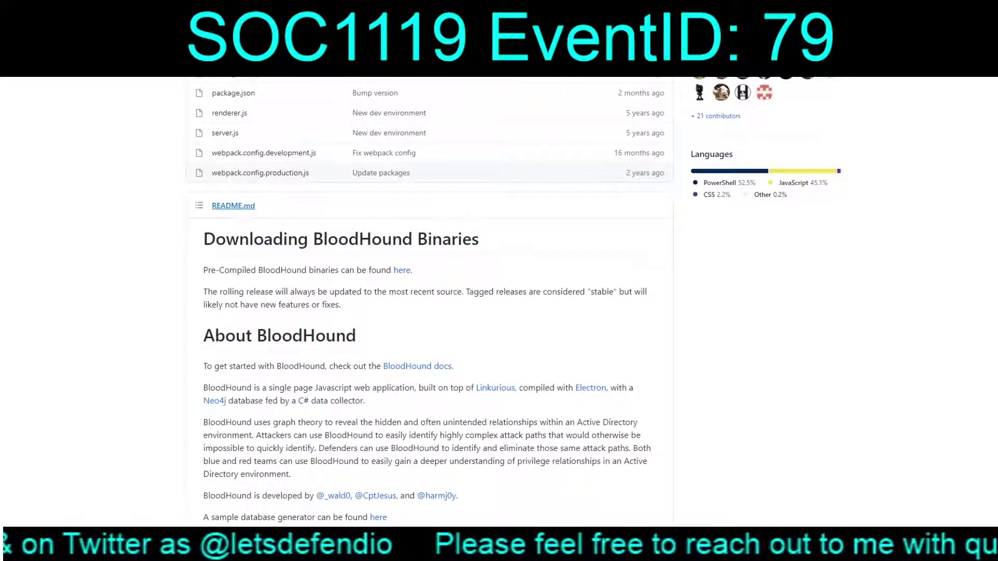
scroll(233, 205, down, 3)
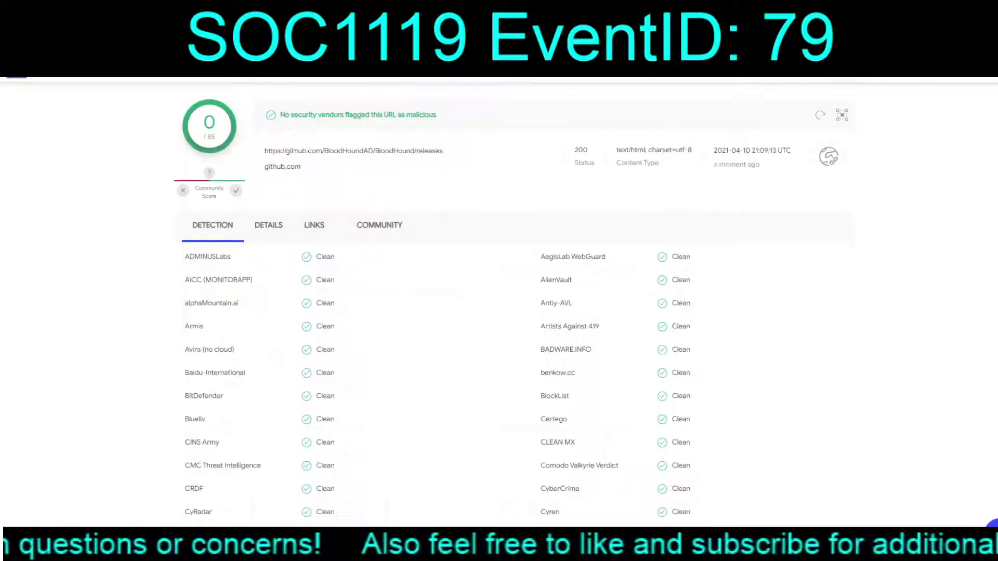
click(268, 225)
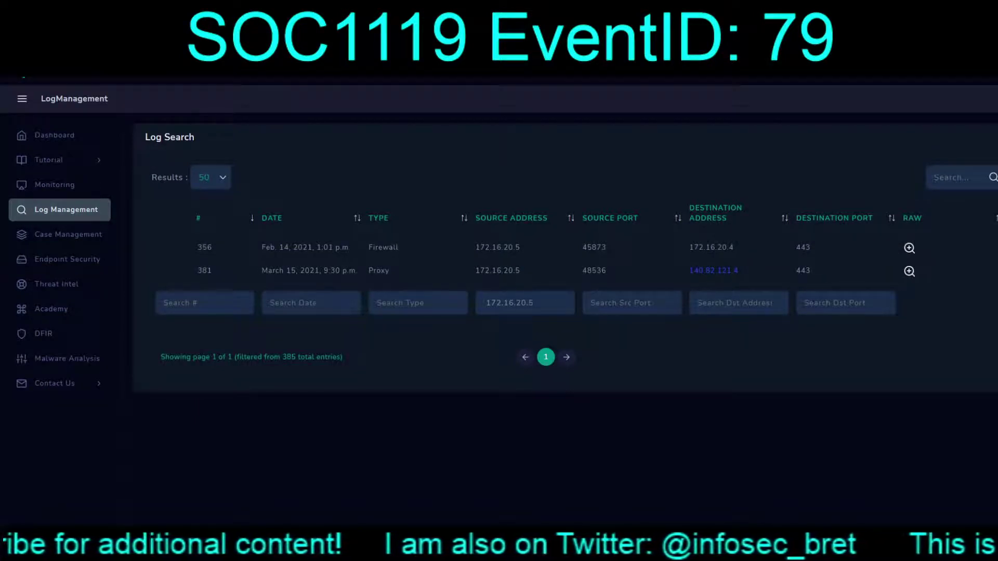
Find IPVoid in a new browser tab and run an IP blacklist check on 140.82.121.4.
key(ctrl+t)
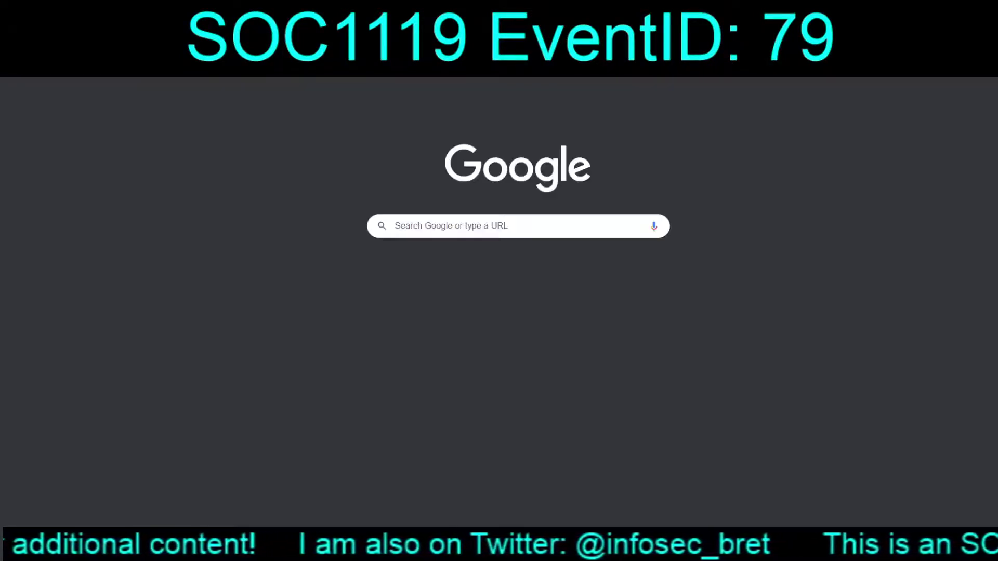
text(ipvoid)
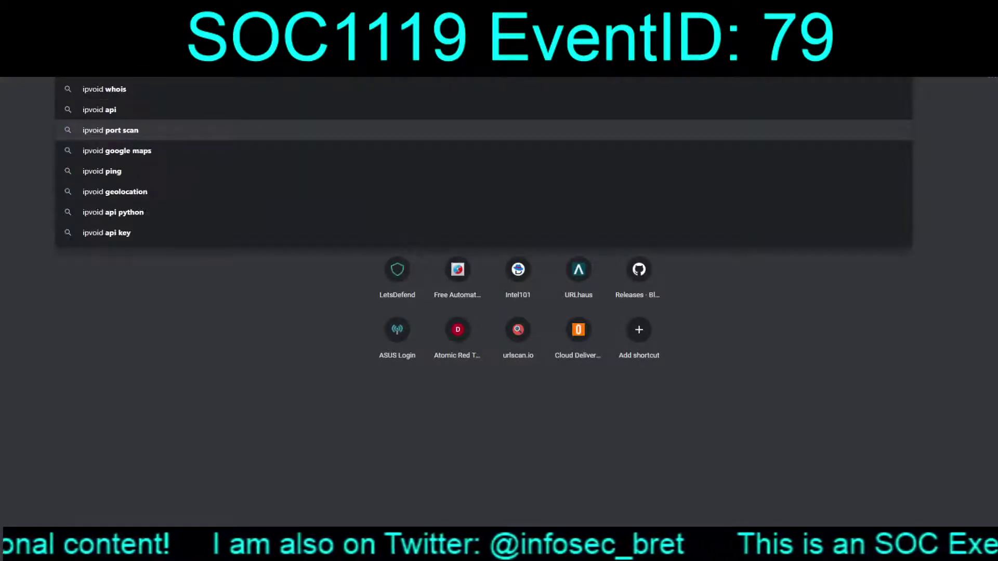
key(Return)
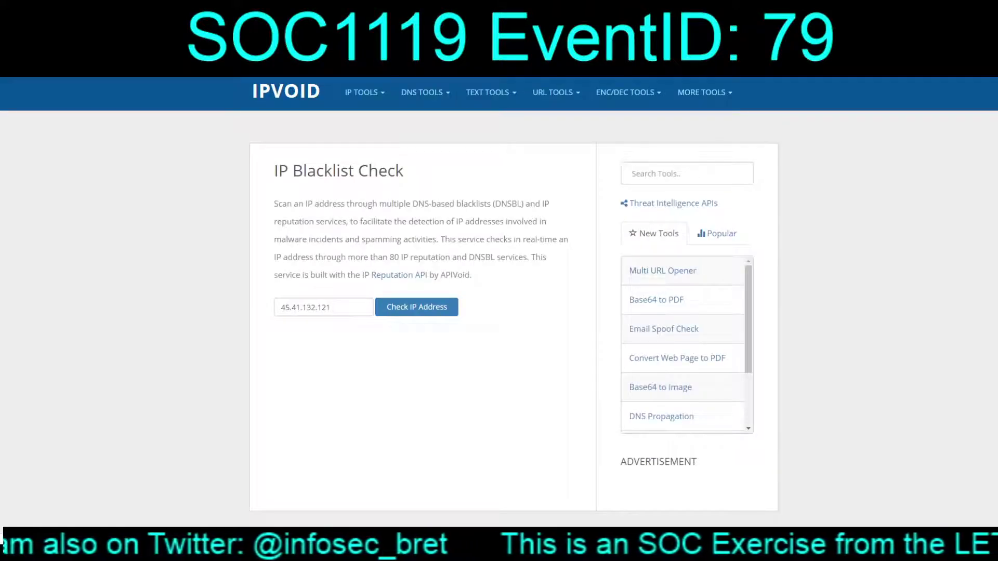
triple_click(306, 307)
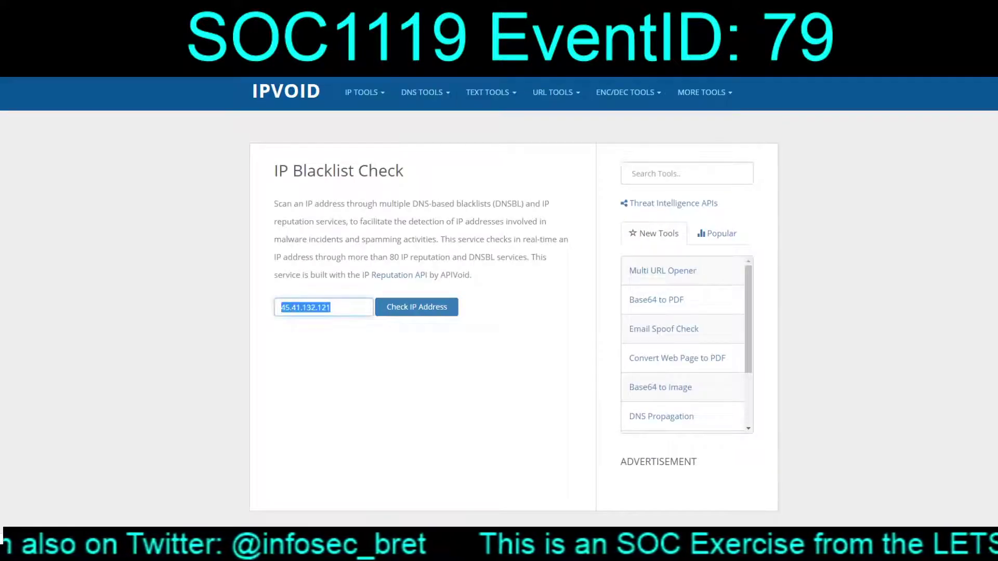
text(140.82.121.4)
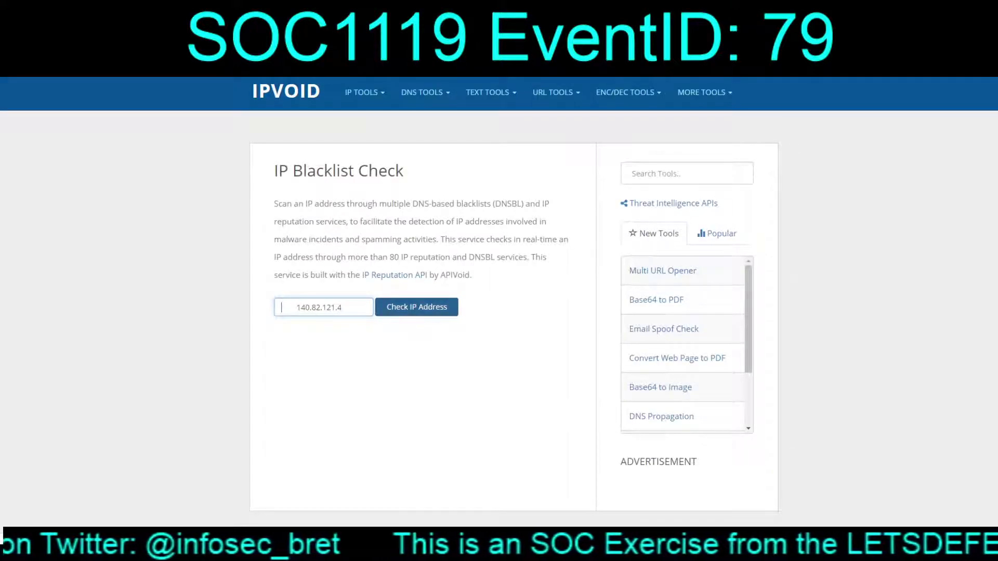
key(Delete)
key(Tab)
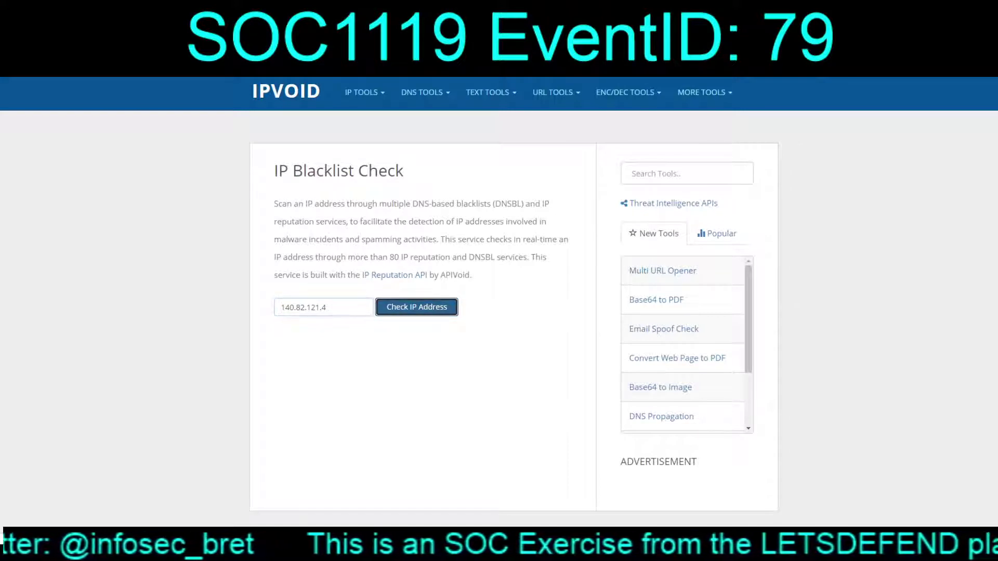
Look up the reputation of 140.82.121.4 on Cisco Talos in another browser tab.
key(ctrl+t)
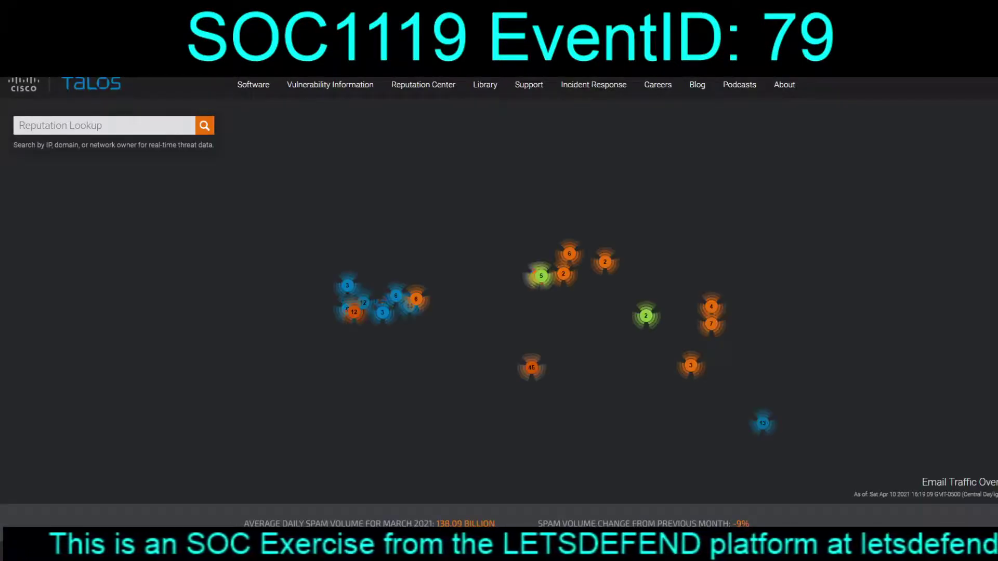
text(140.82.121.4)
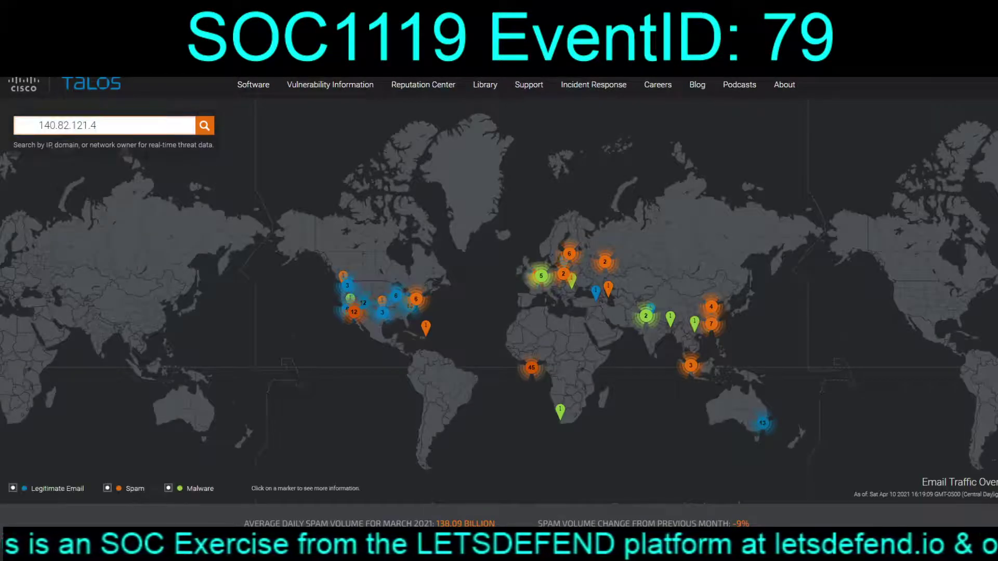
key(Return)
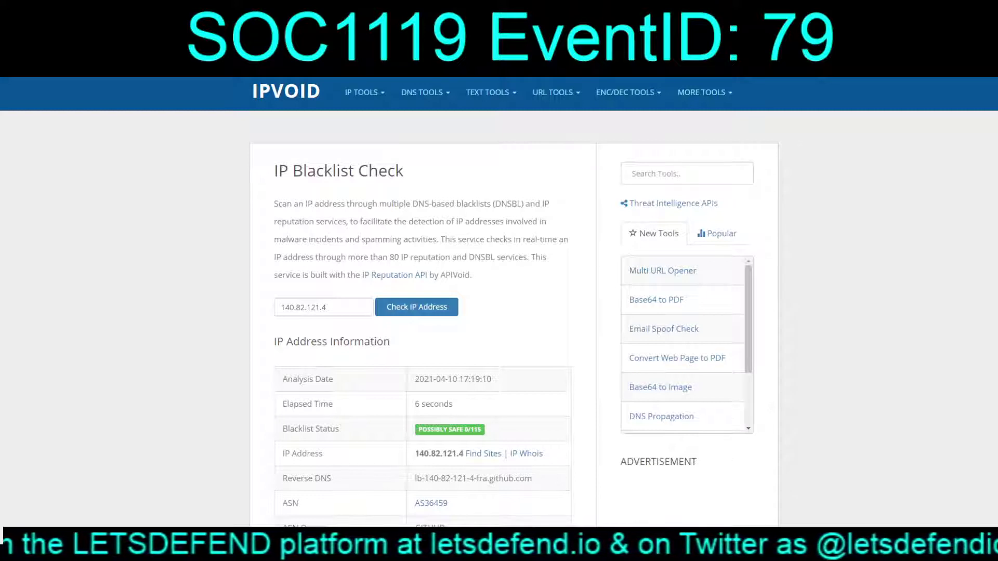
Examine the IPVoid blacklist report and the Talos owner, reputation, block list and related address details for 140.82.121.4.
scroll(499, 301, down, 7)
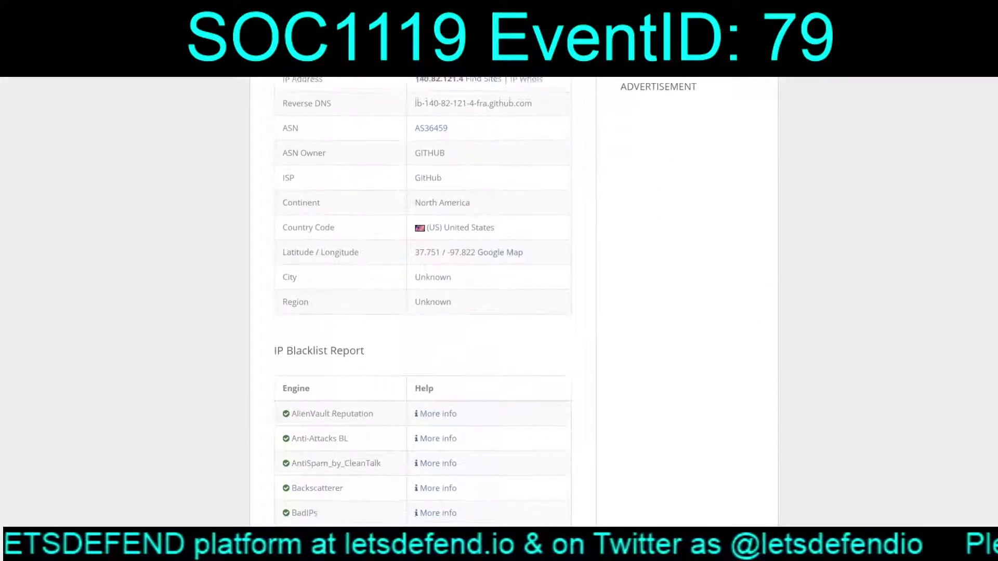
scroll(423, 301, down, 5)
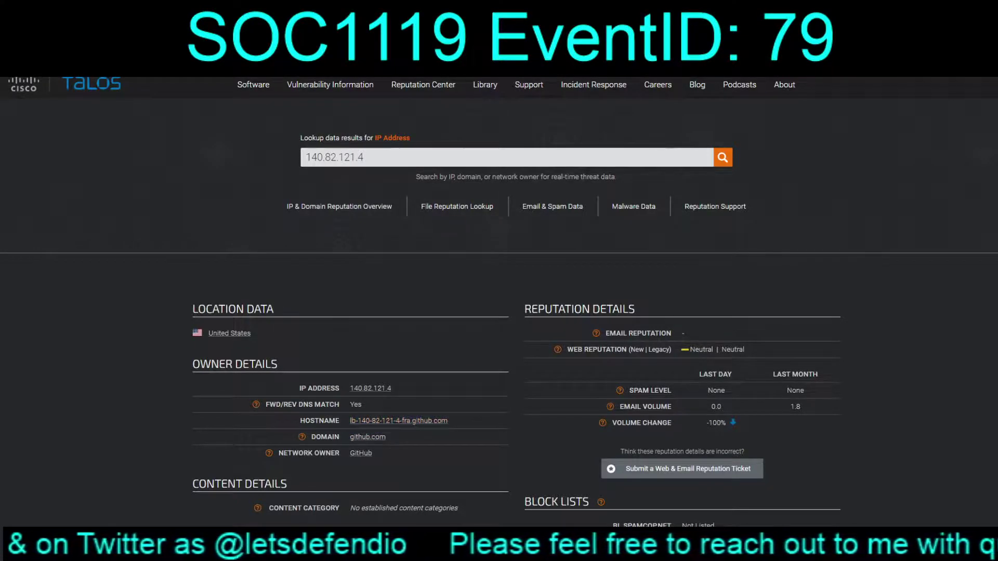
scroll(368, 436, down, 5)
scroll(516, 301, down, 8)
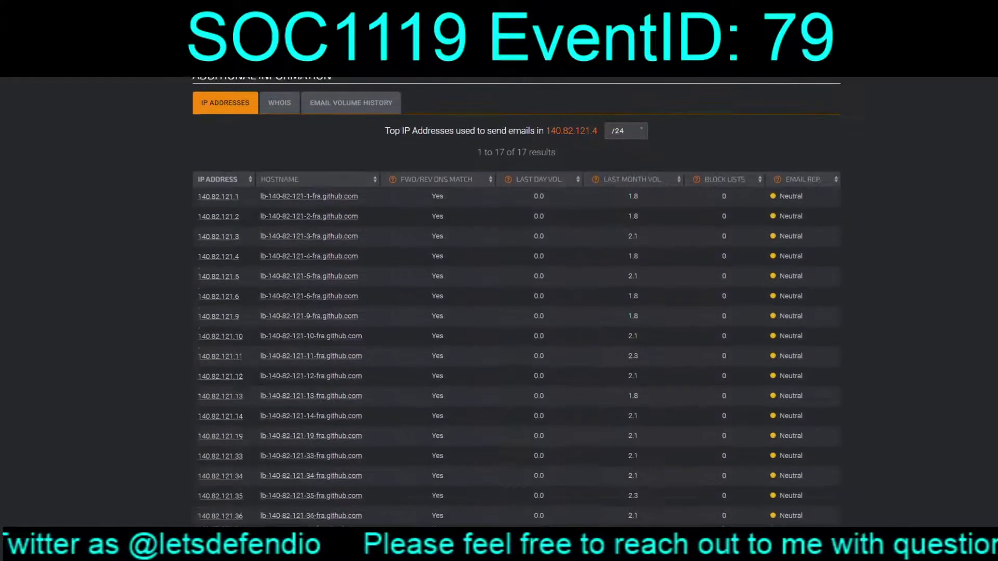
scroll(516, 302, up, 5)
scroll(517, 302, up, 1)
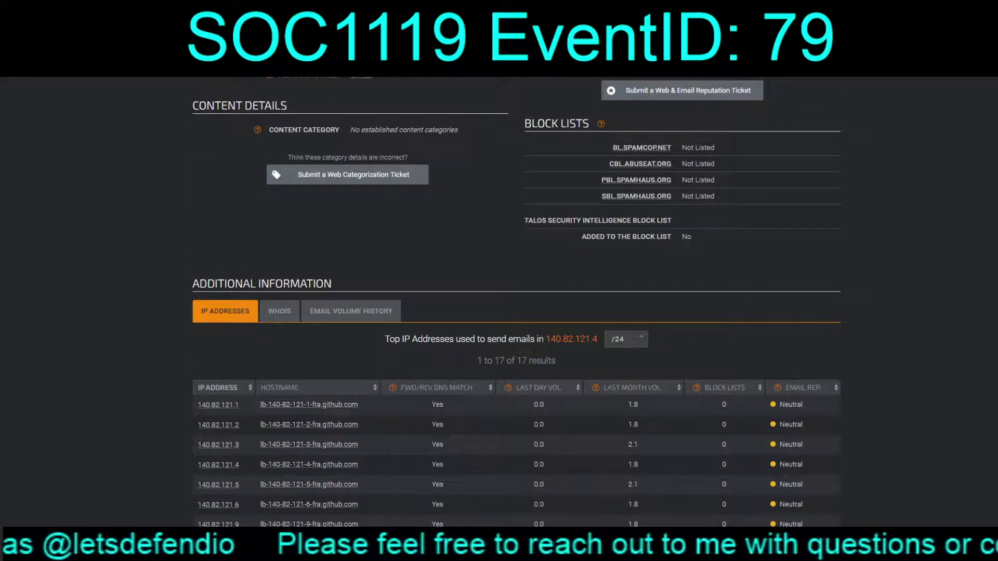
scroll(516, 302, up, 5)
scroll(516, 301, up, 1)
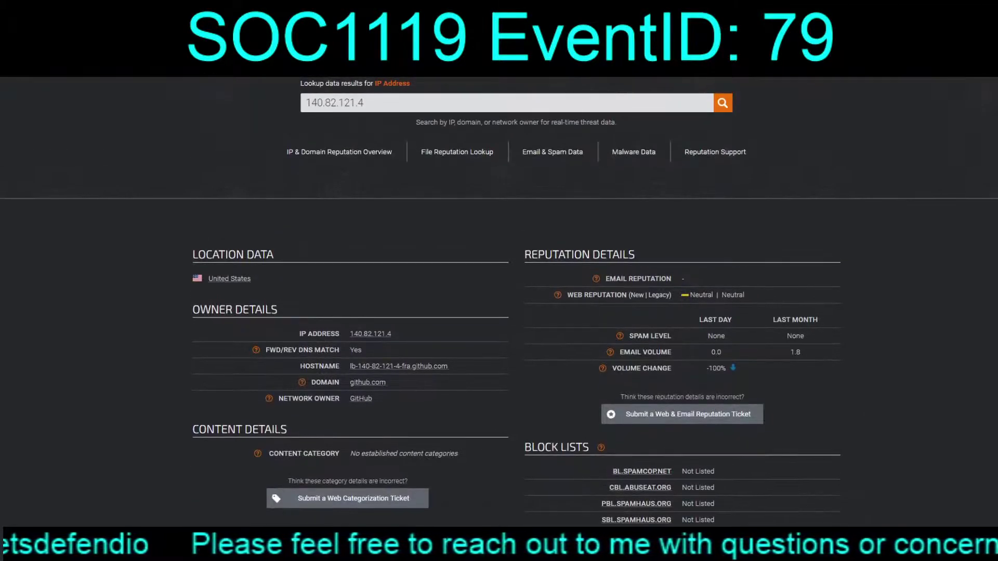
scroll(516, 302, up, 3)
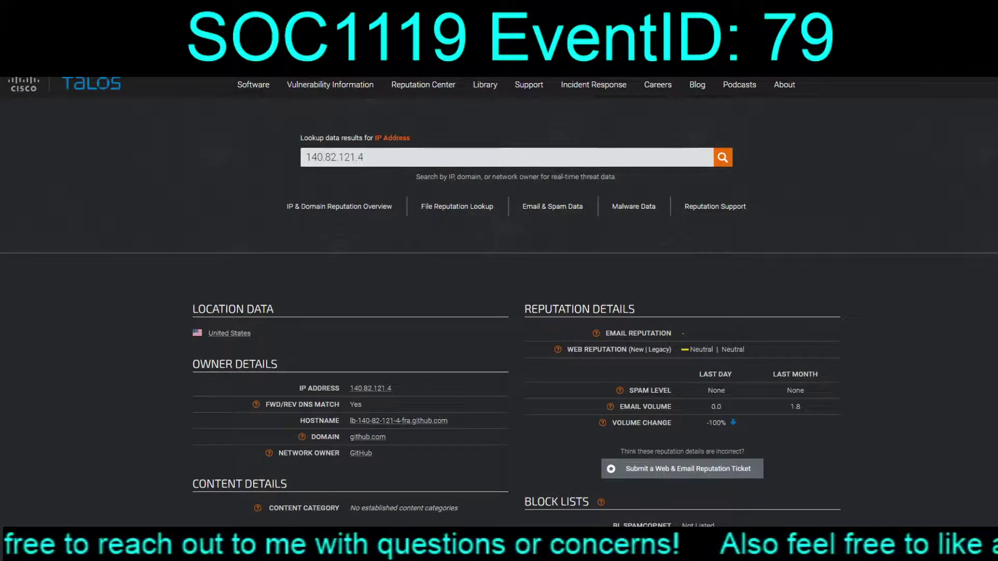
key(Tab)
key(Return)
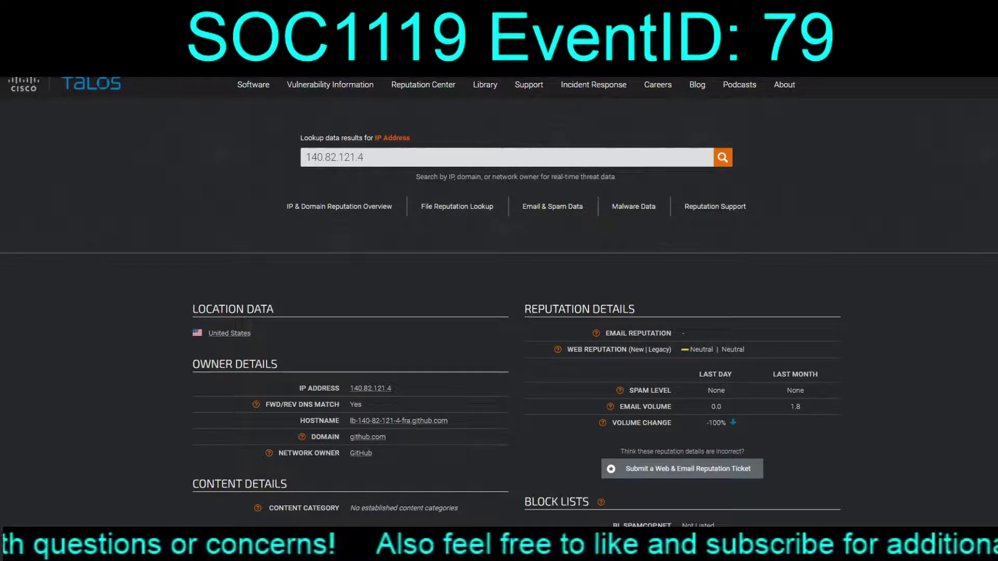
Return to the LetsDefend monitoring page and take ownership of the alert with EventID 79.
key(ctrl+Tab)
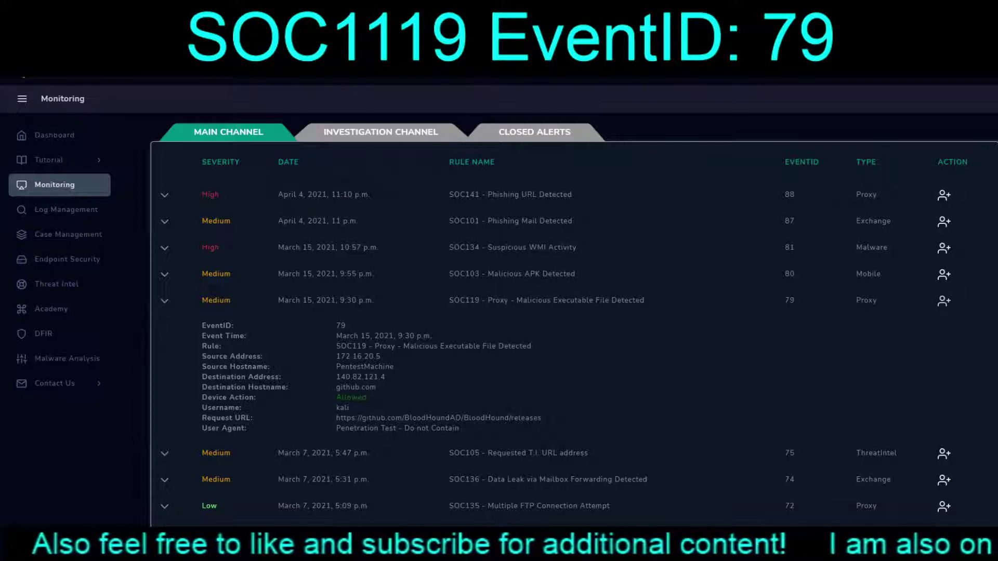
click(945, 301)
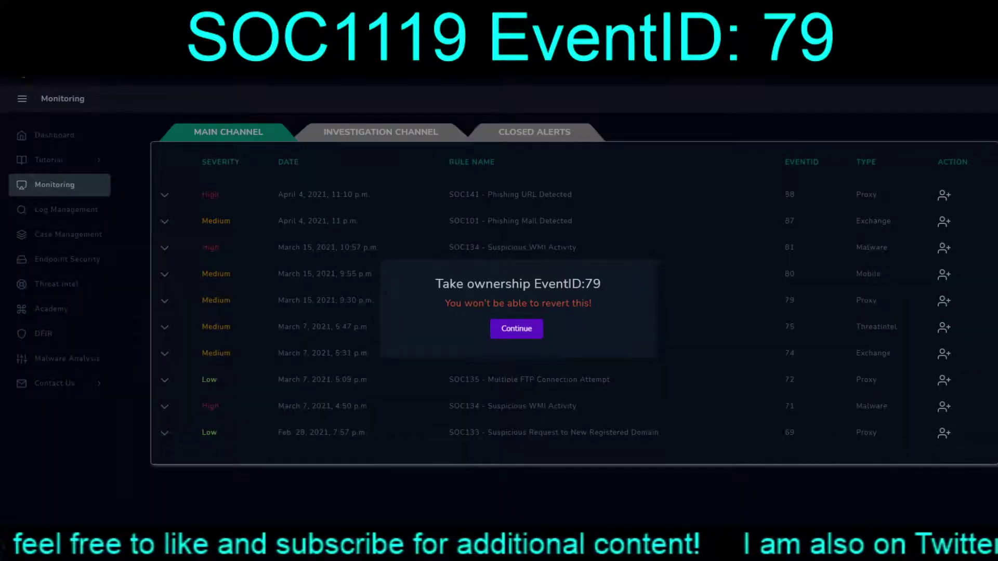
key(Return)
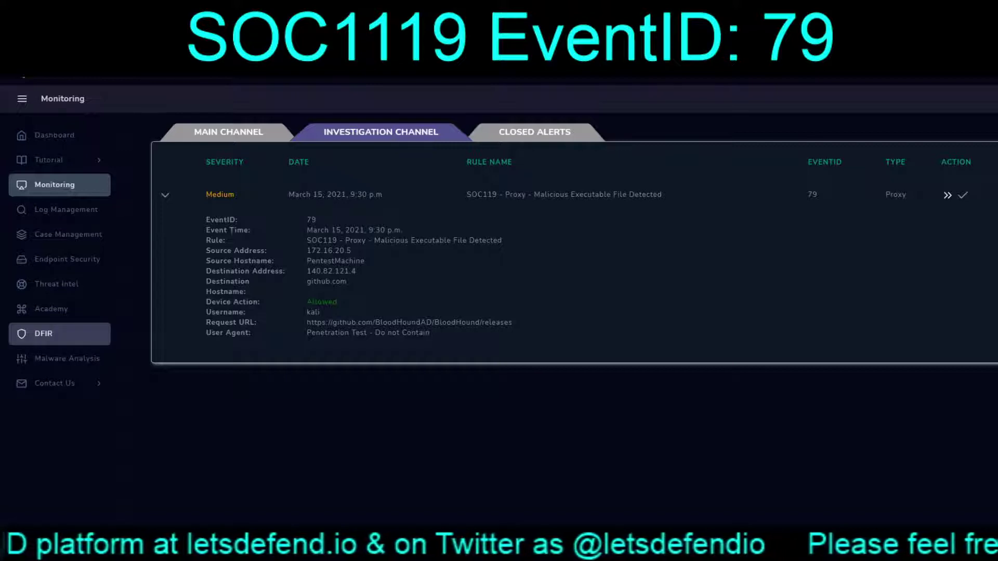
Examine the Threat Intel data list for indicators matching the alert's IP address, domain or URL.
click(43, 333)
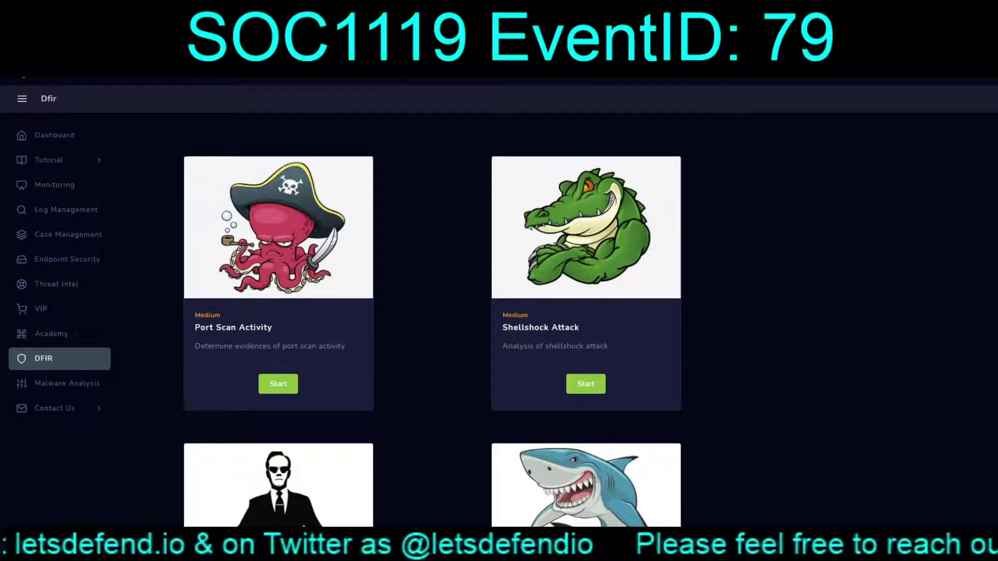
click(54, 184)
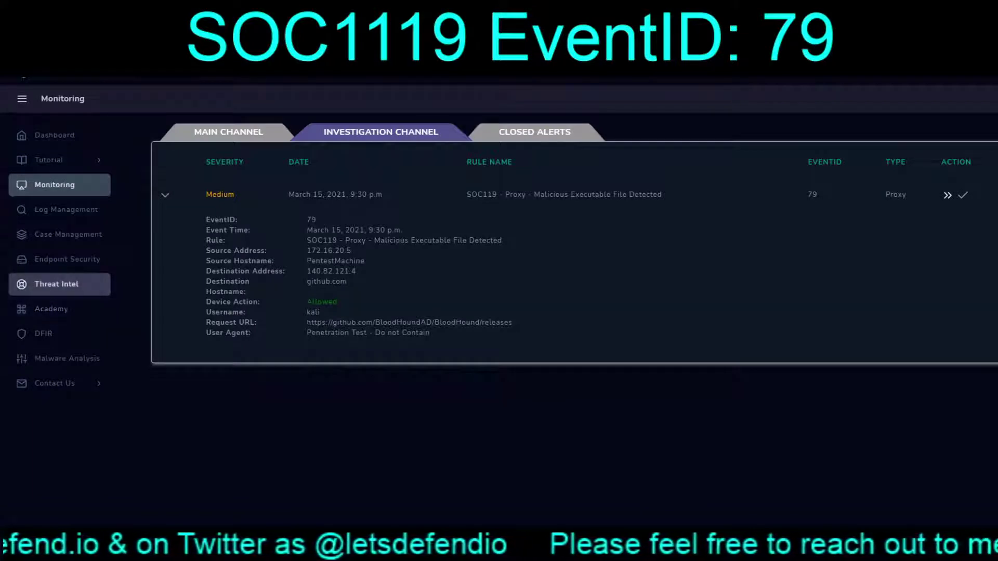
click(56, 284)
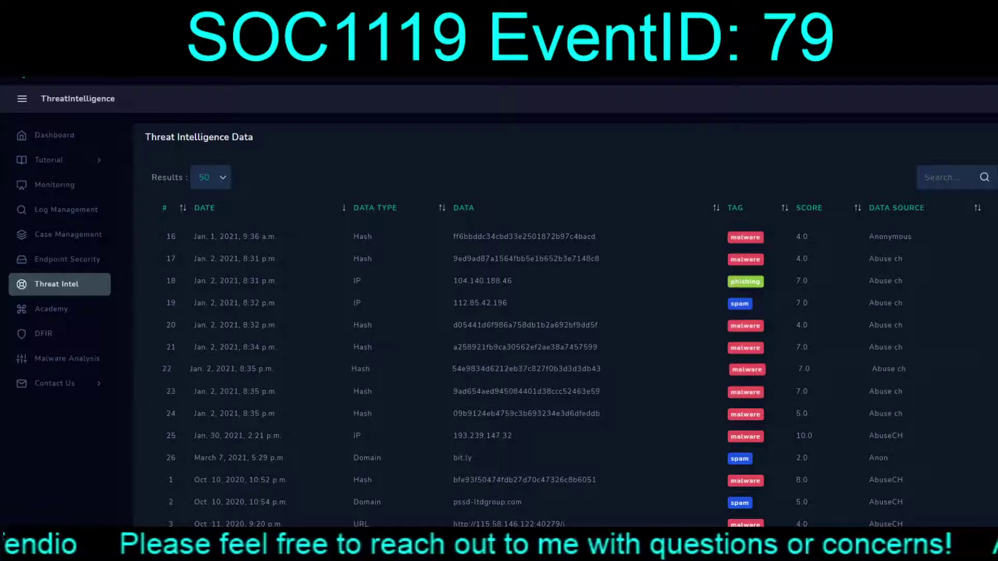
scroll(566, 306, down, 1)
scroll(566, 400, down, 2)
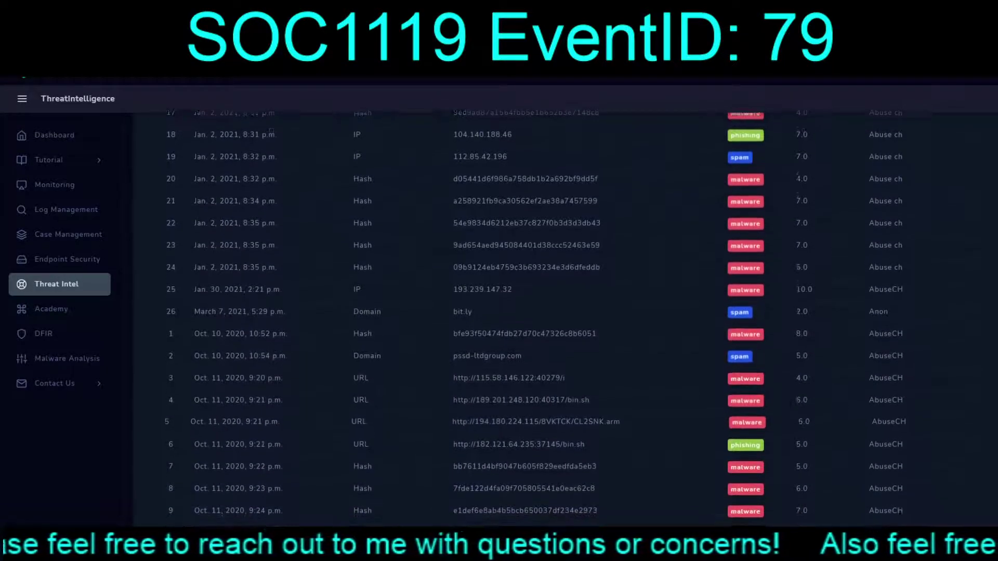
scroll(565, 400, down, 1)
scroll(565, 401, down, 2)
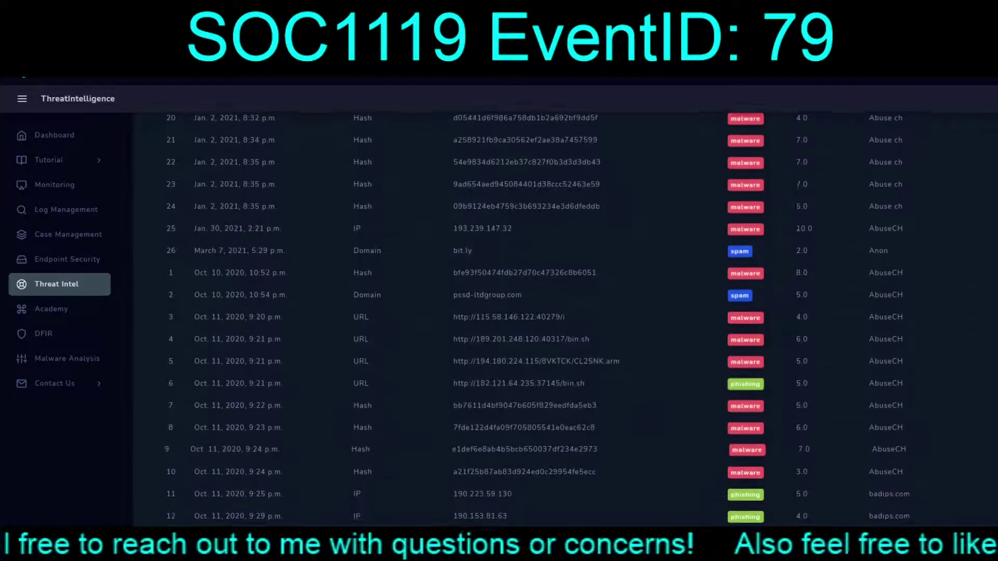
scroll(565, 416, down, 2)
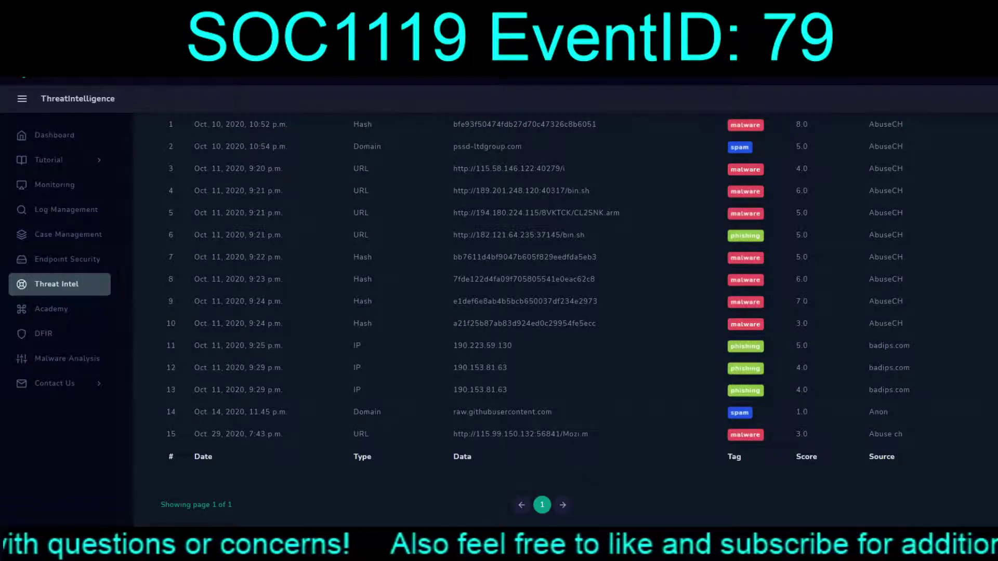
scroll(565, 312, up, 7)
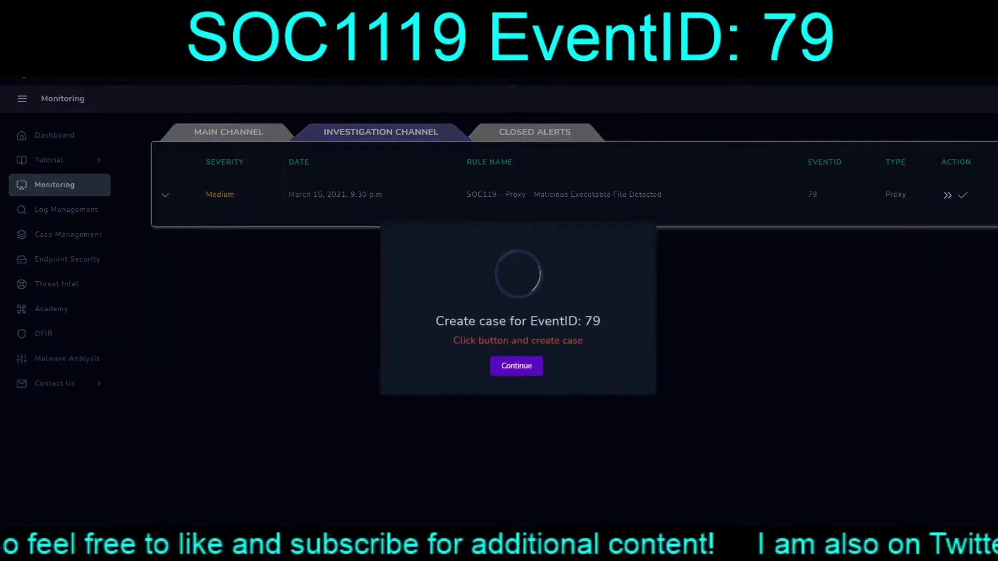
Create the case for EventID 79 and start its Proxy playbook.
key(Return)
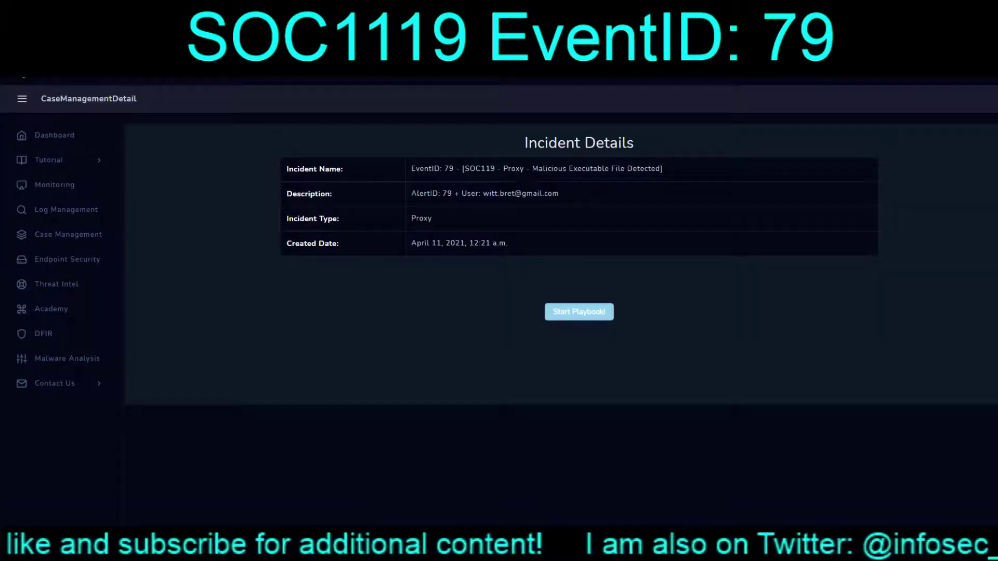
click(579, 312)
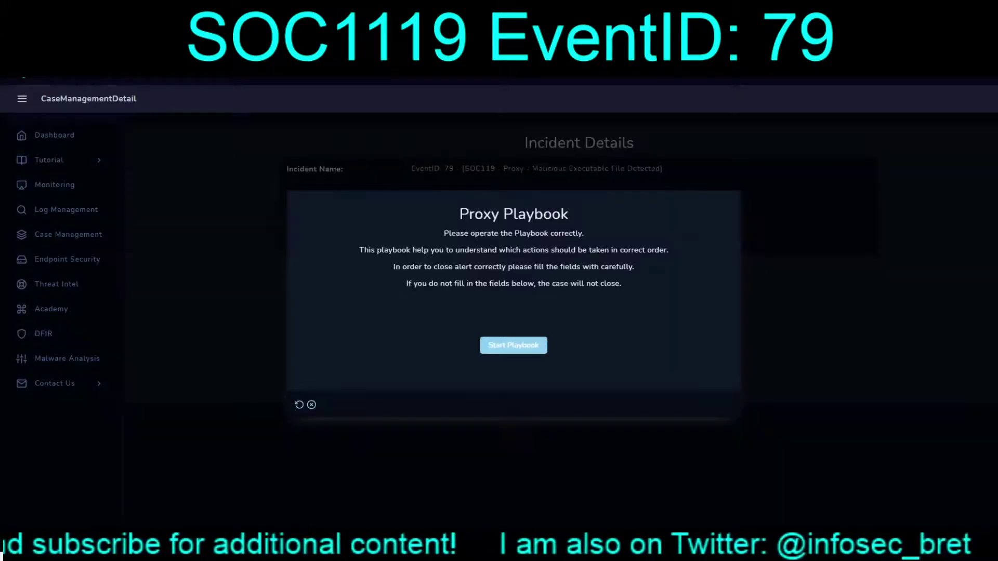
key(Return)
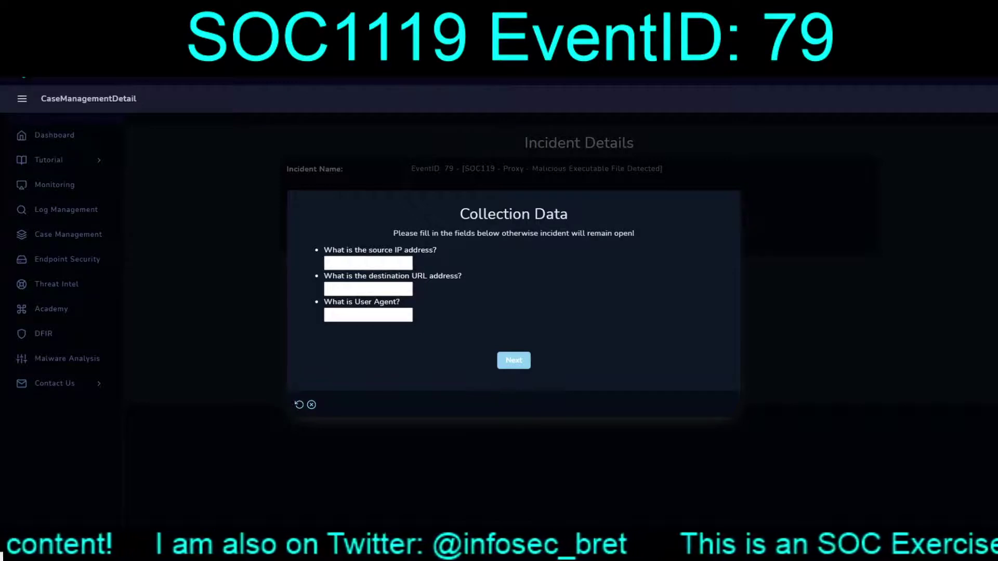
click(368, 264)
text(172.16.20.5)
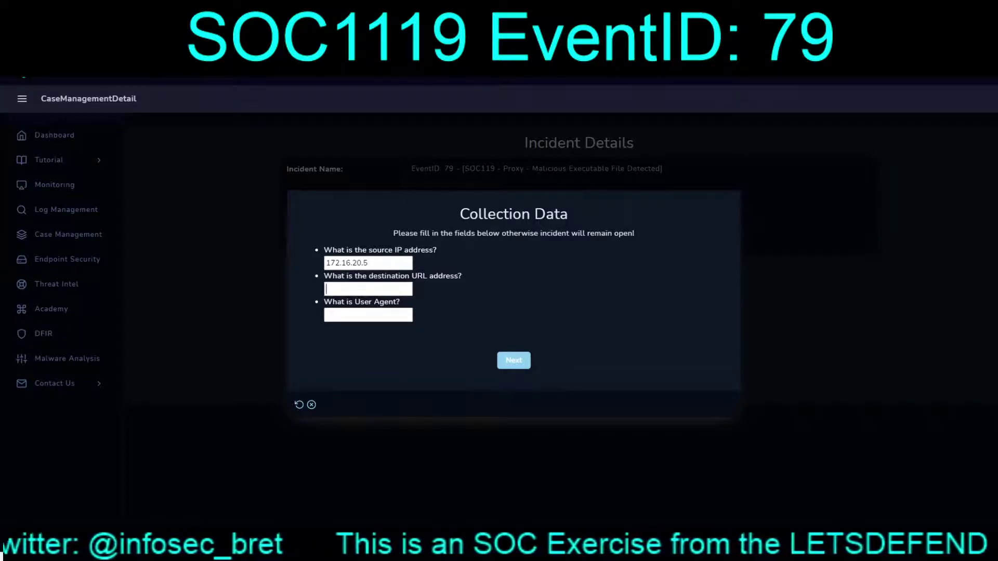
key(ctrl+v)
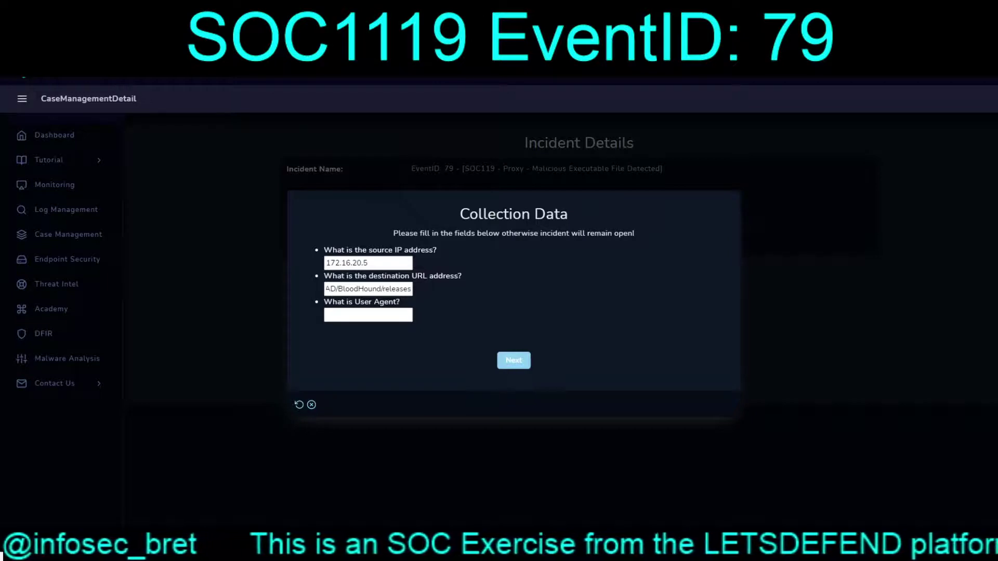
key(Tab)
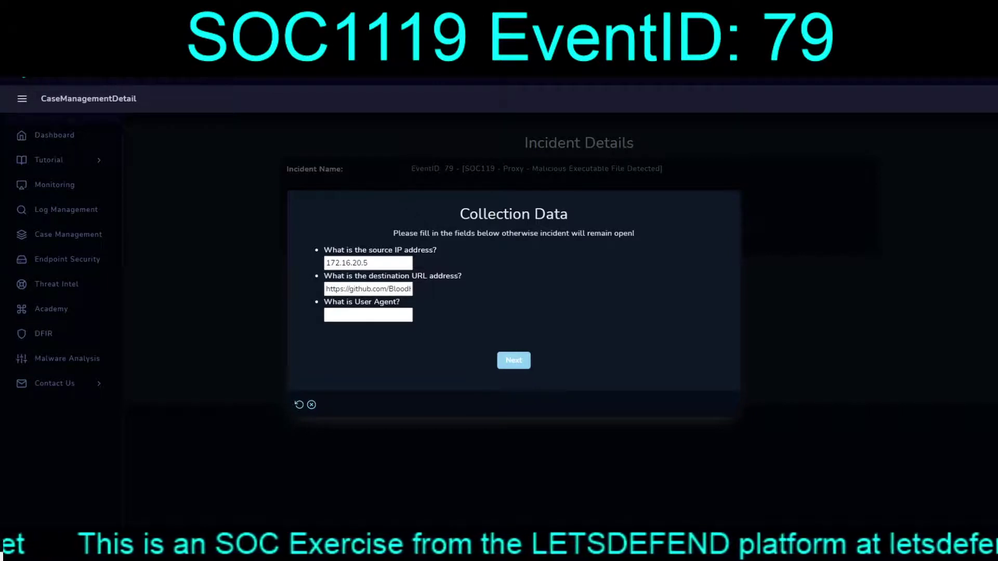
key(ctrl+v)
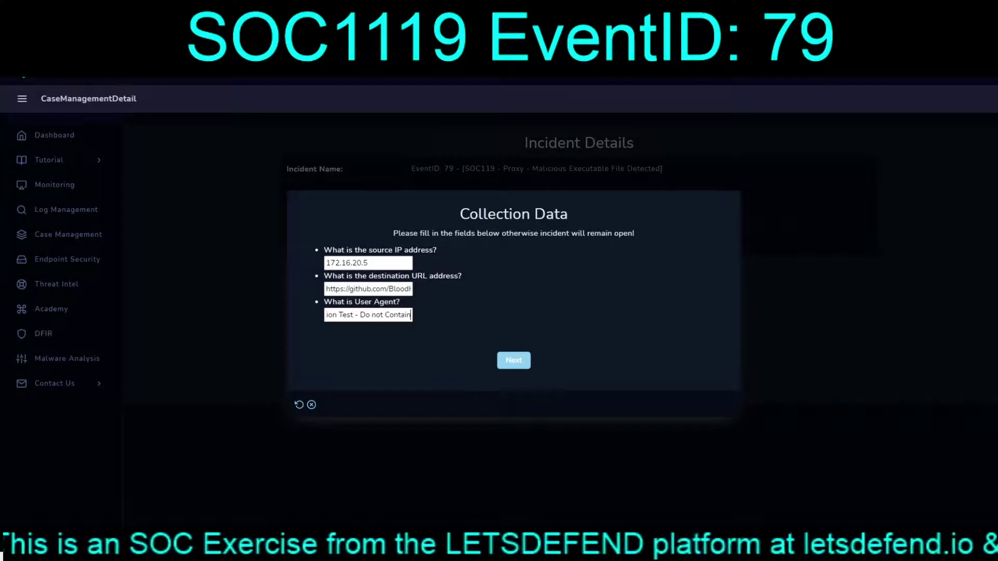
key(Tab)
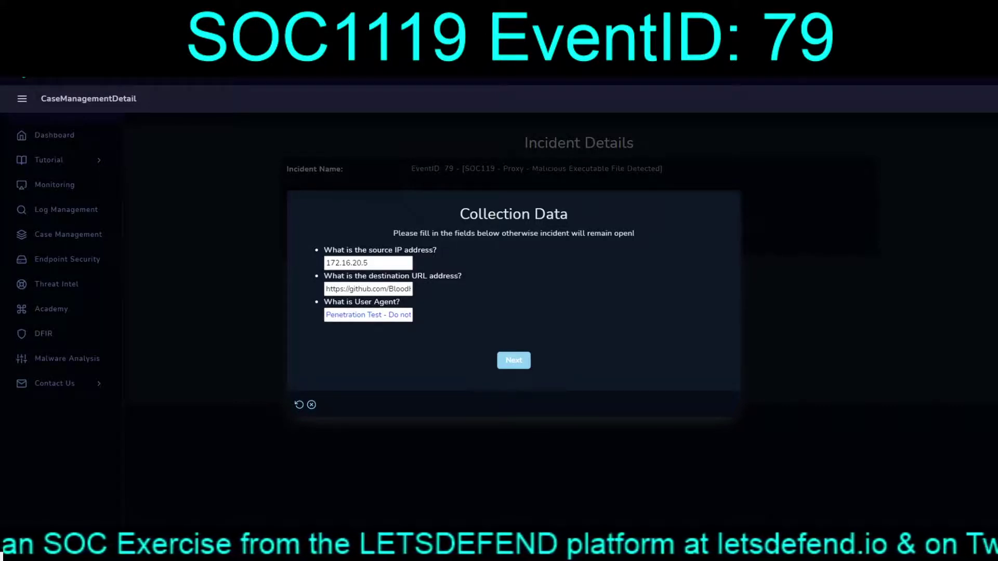
key(Return)
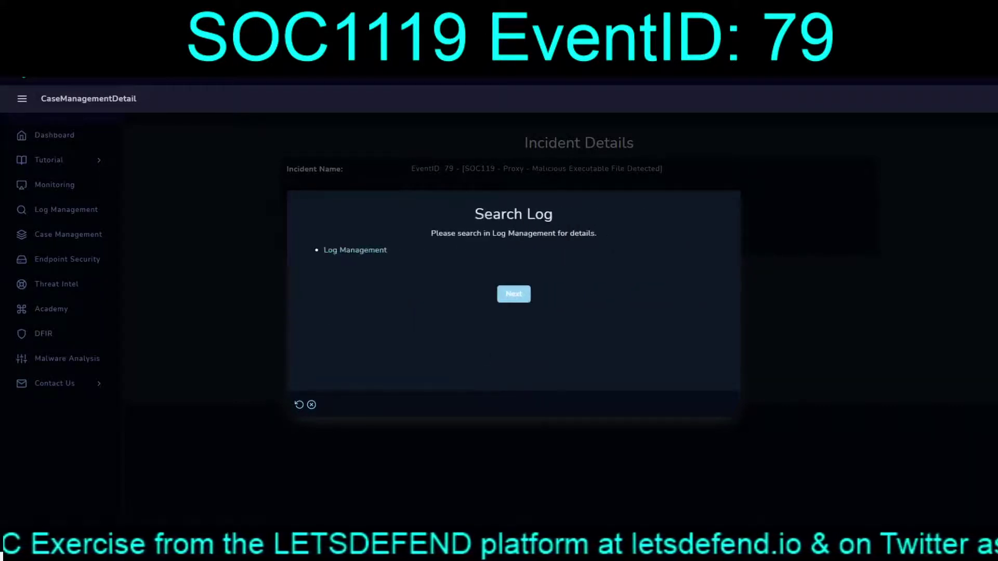
Move past the log search, mark the URL as Non-malicious and finish the playbook without artifacts.
key(Return)
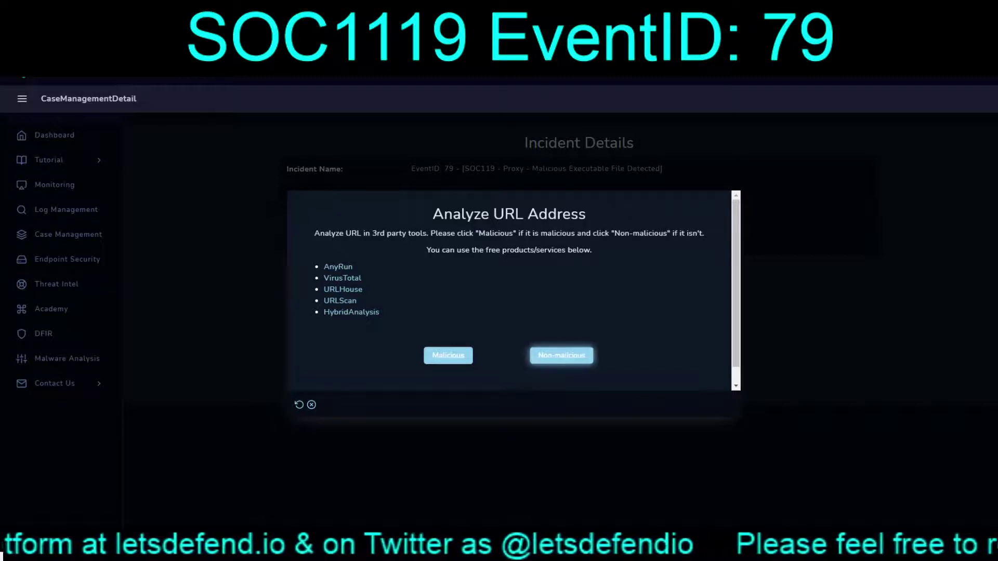
click(562, 355)
click(719, 399)
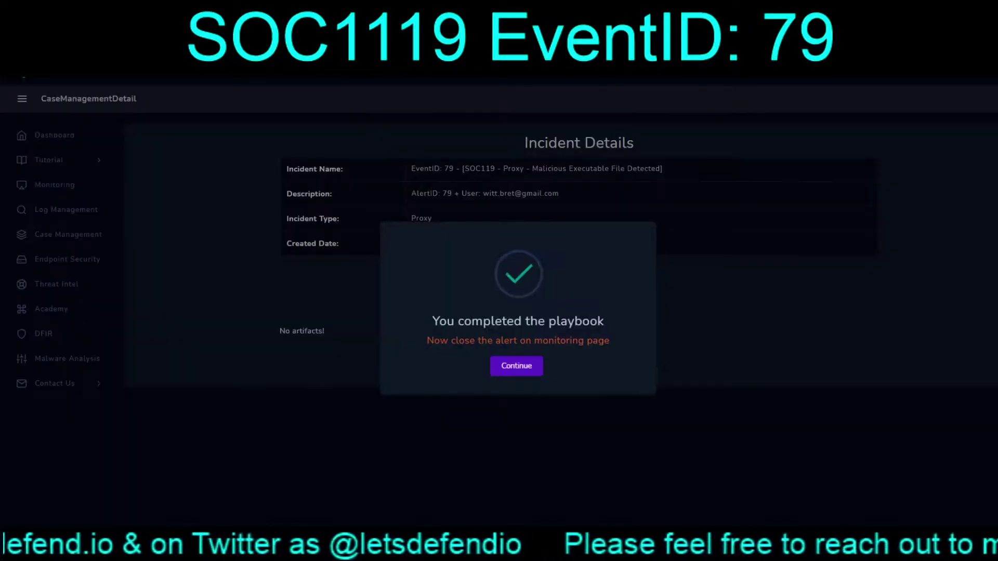
key(Return)
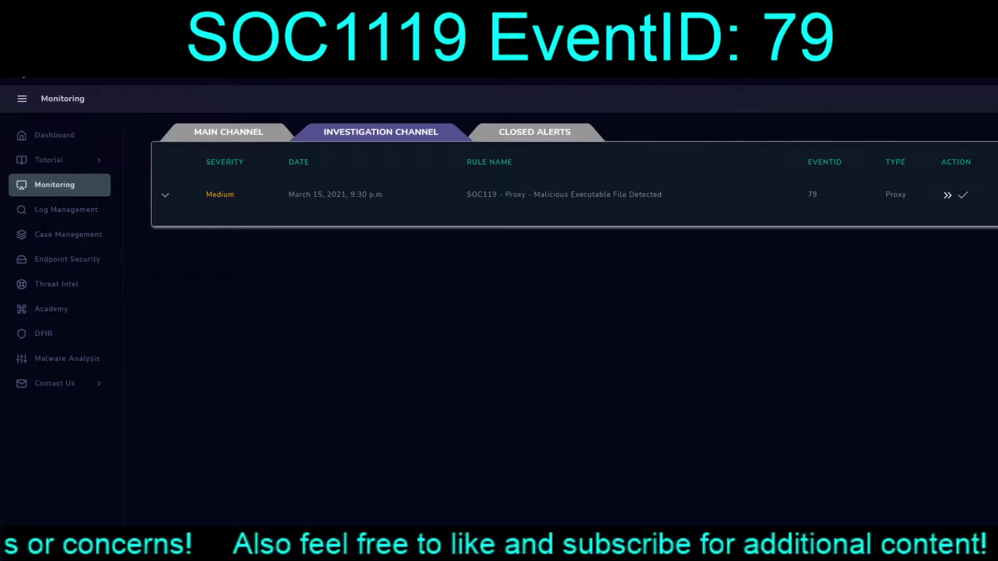
Close the alert with EventID 79 as True Positive with the note "Confirm pentest activity during this time!".
click(963, 195)
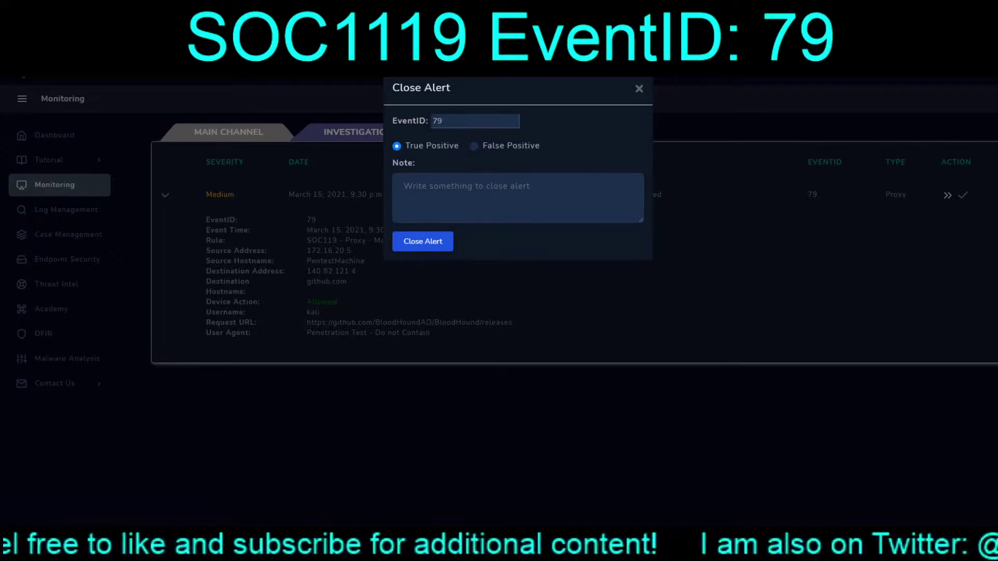
text(Confir)
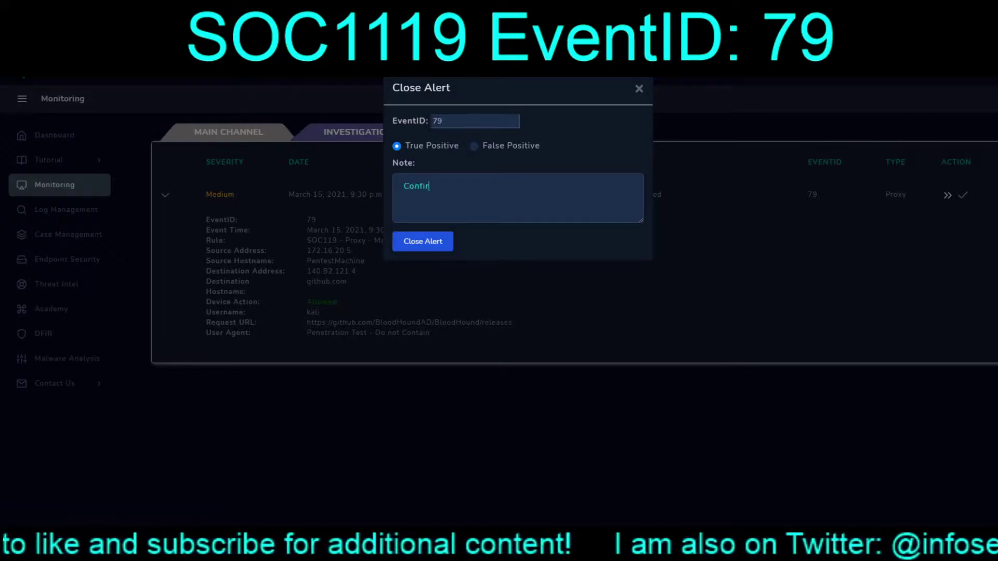
text(m pentest)
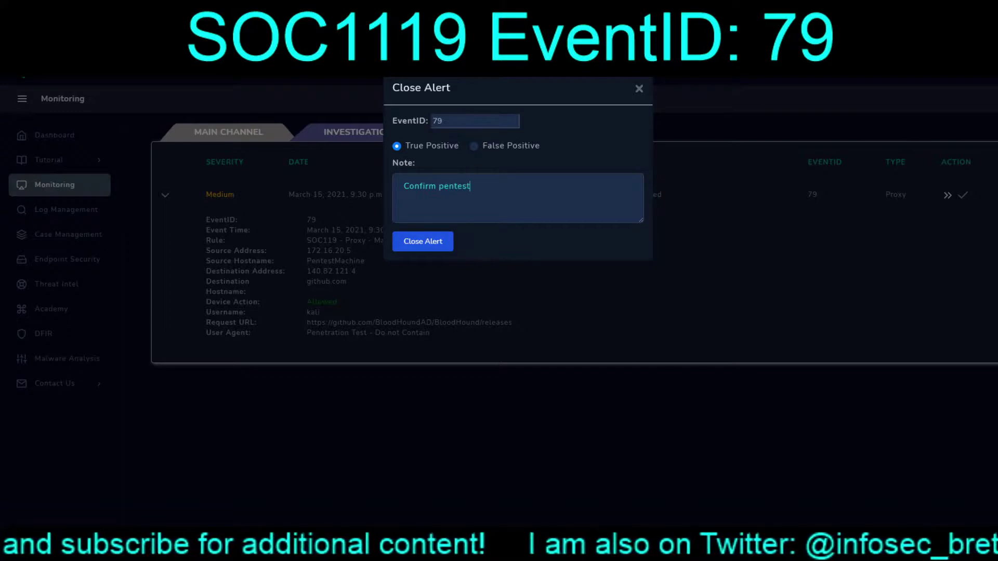
text( activity )
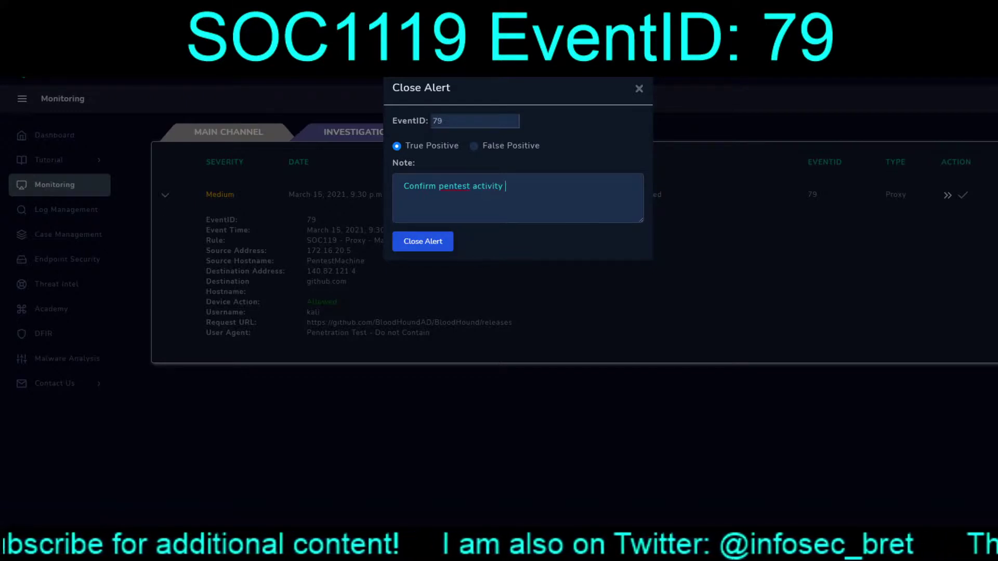
text(during this time)
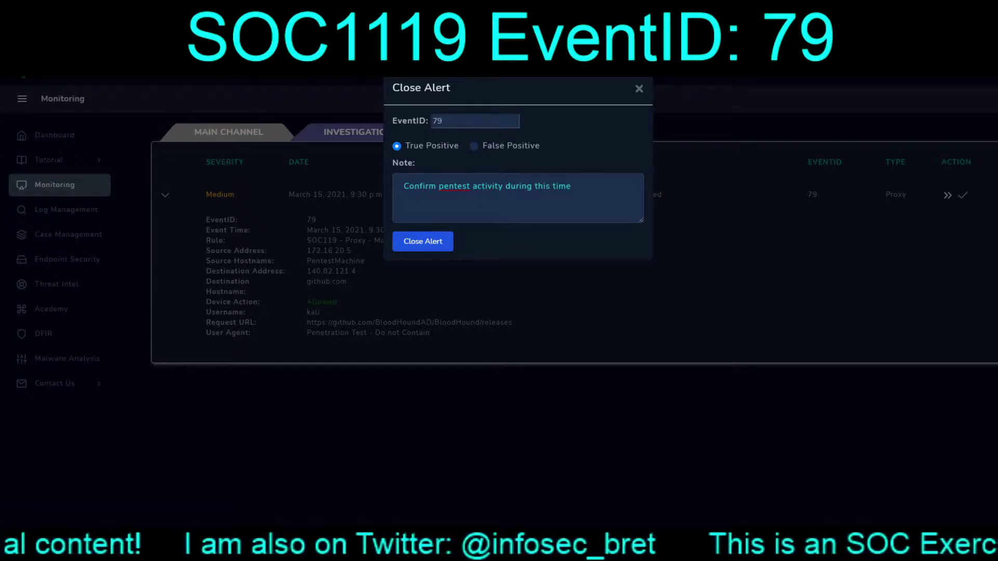
text(es)
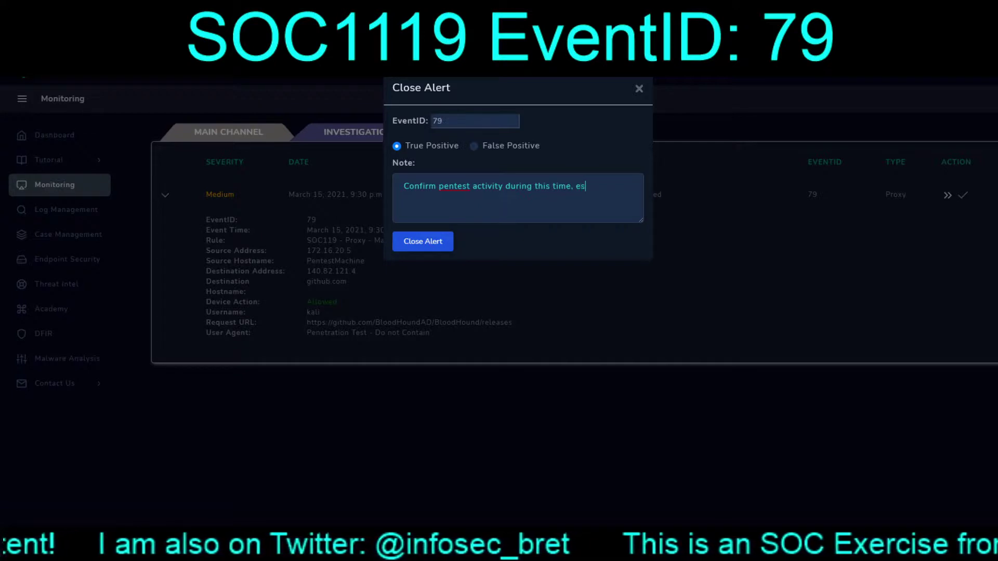
key(BackSpace)
key(BackSpace)
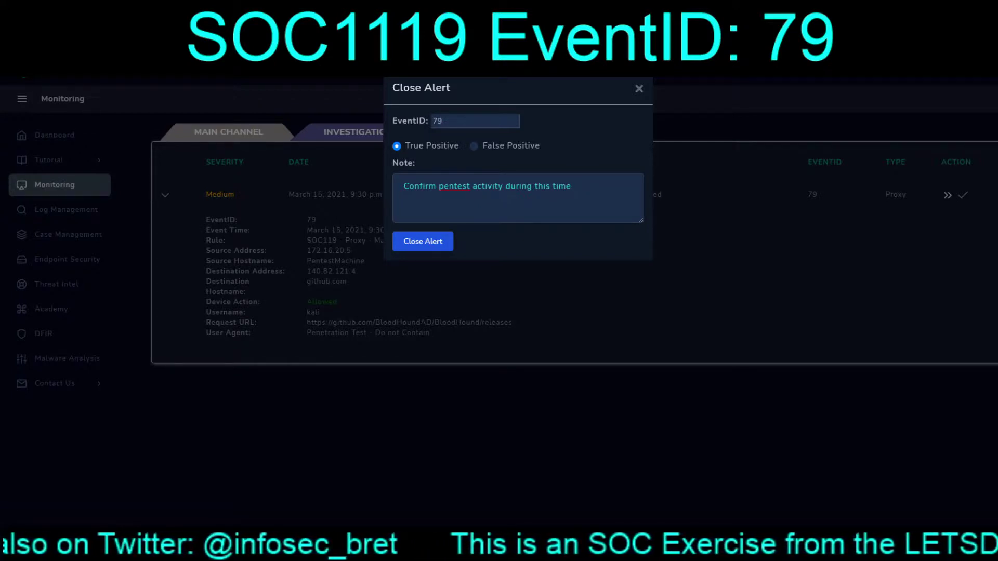
text(,)
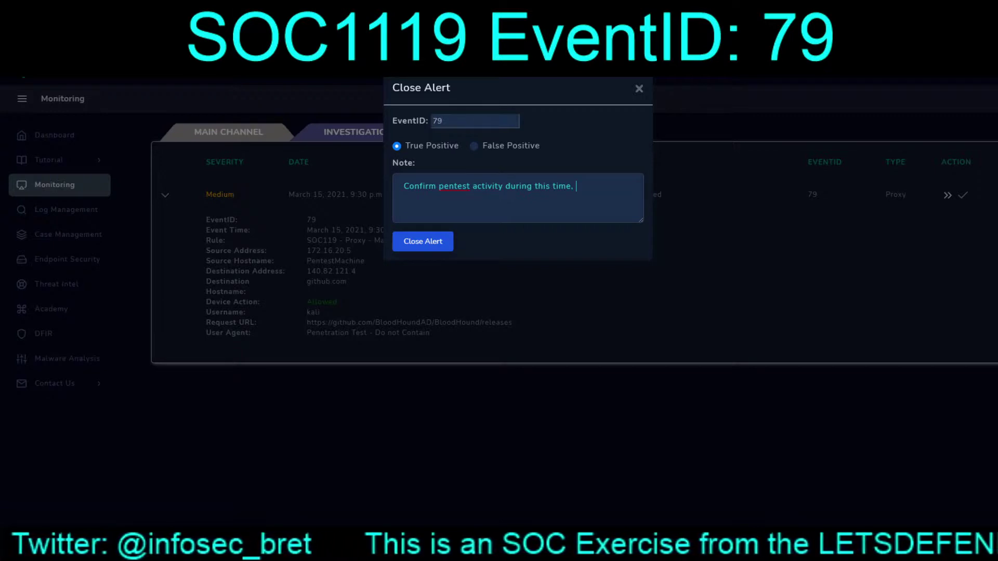
key(BackSpace)
key(BackSpace)
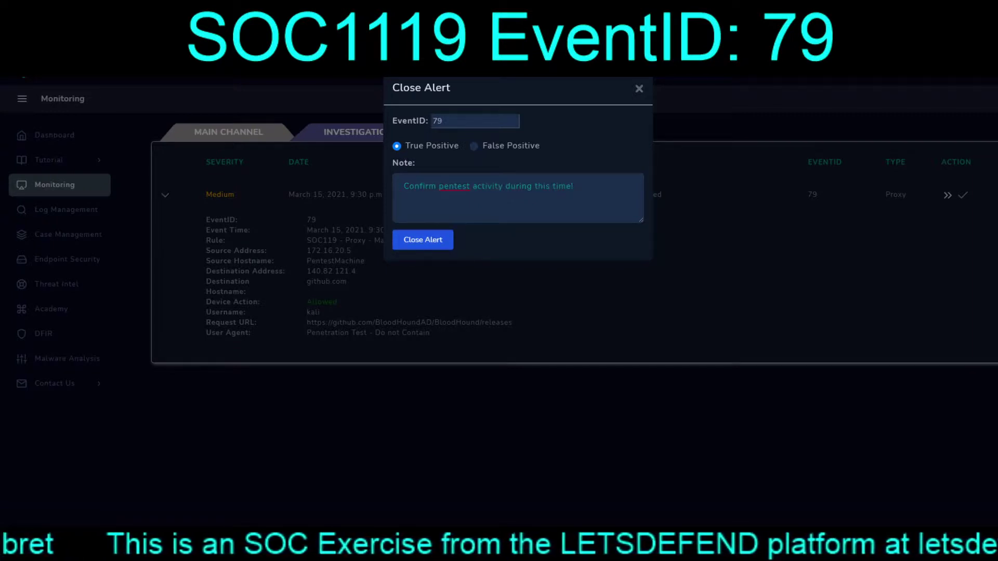
click(422, 240)
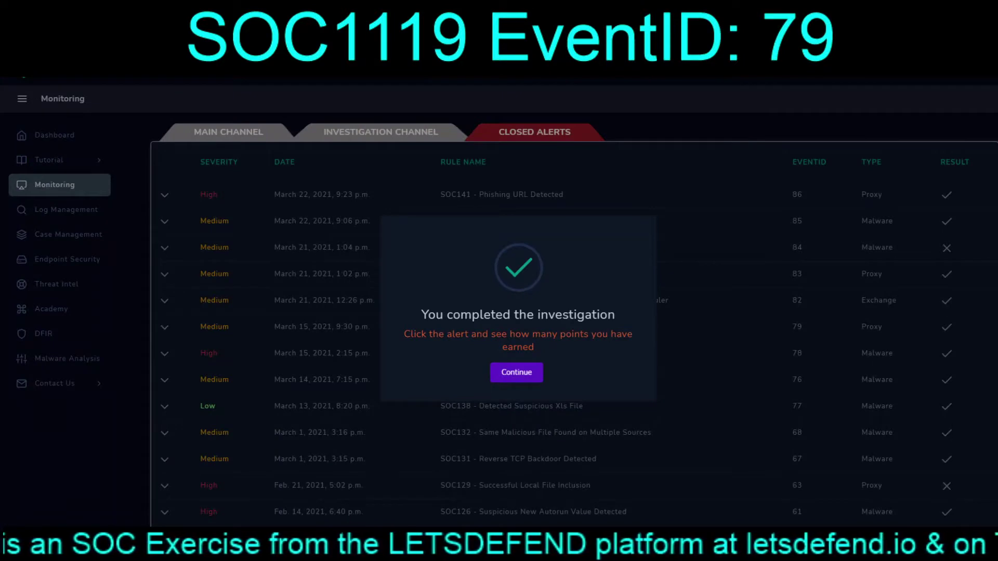
key(Return)
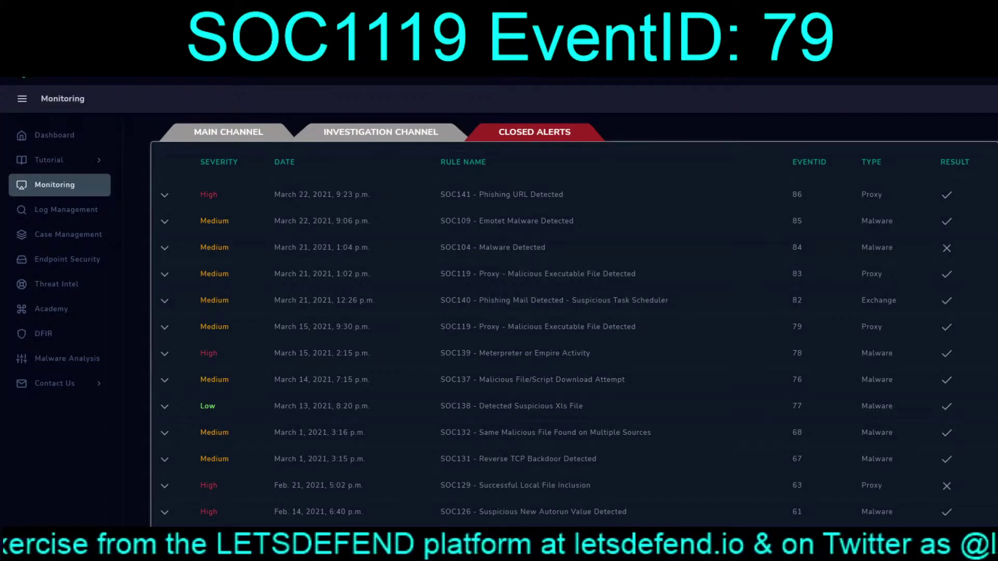
Review the closed alert's answers and points for EventID 79, then return to the main channel.
click(164, 274)
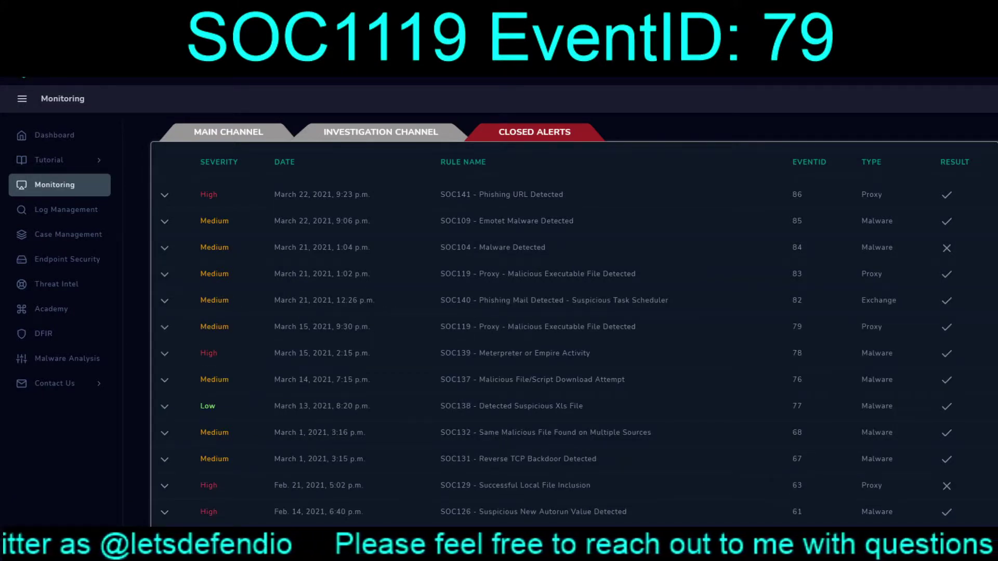
click(164, 327)
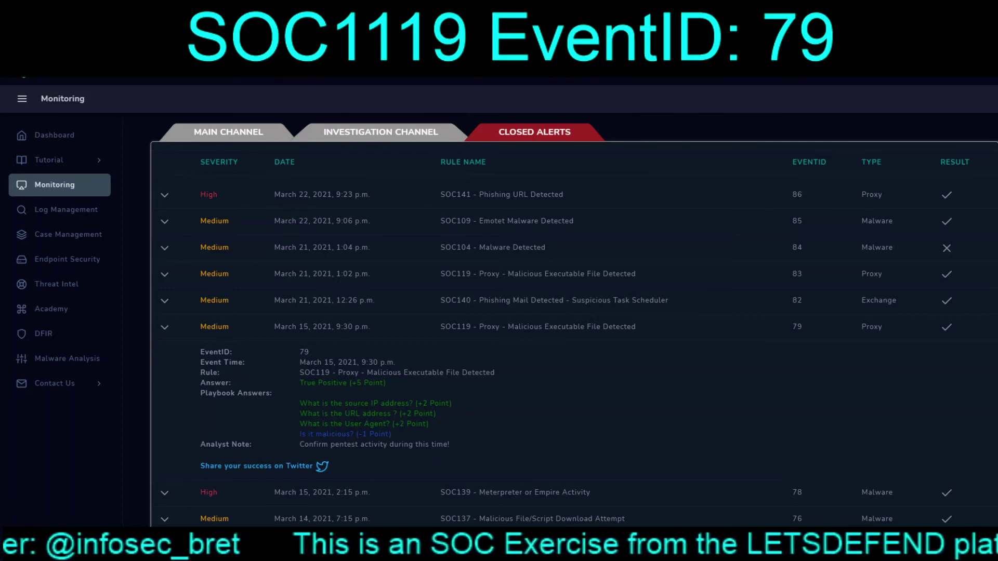
click(228, 132)
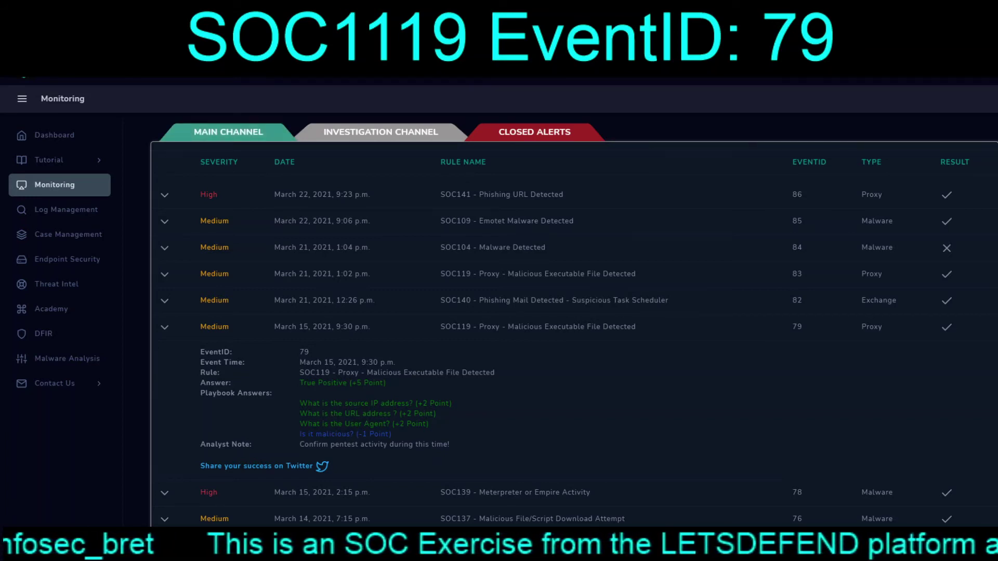